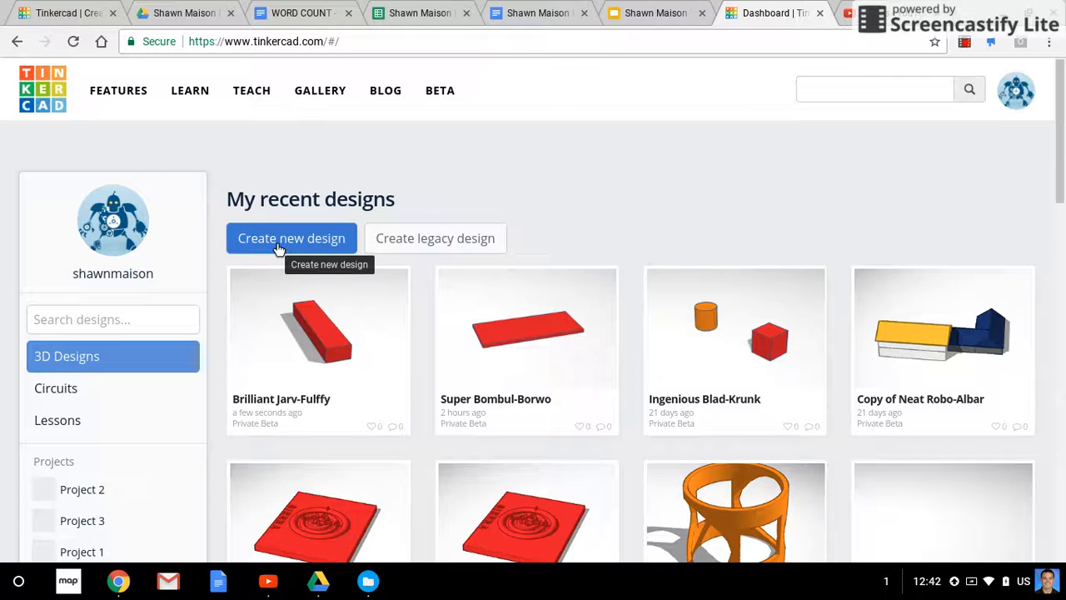
Step: Create a new 3D design
left_click(279, 244)
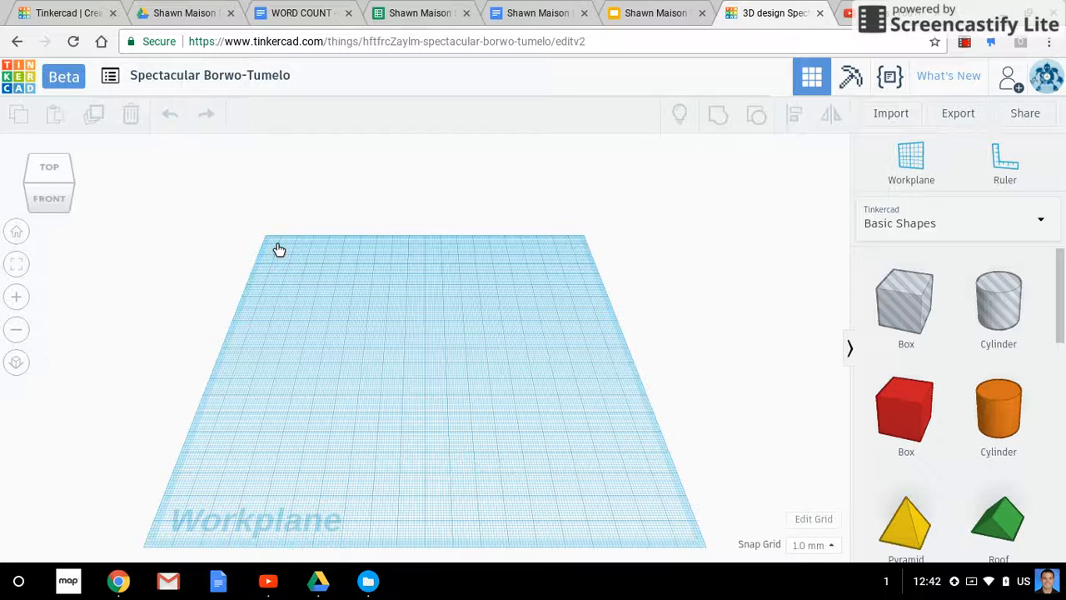
right_click_drag(279, 249, 320, 320)
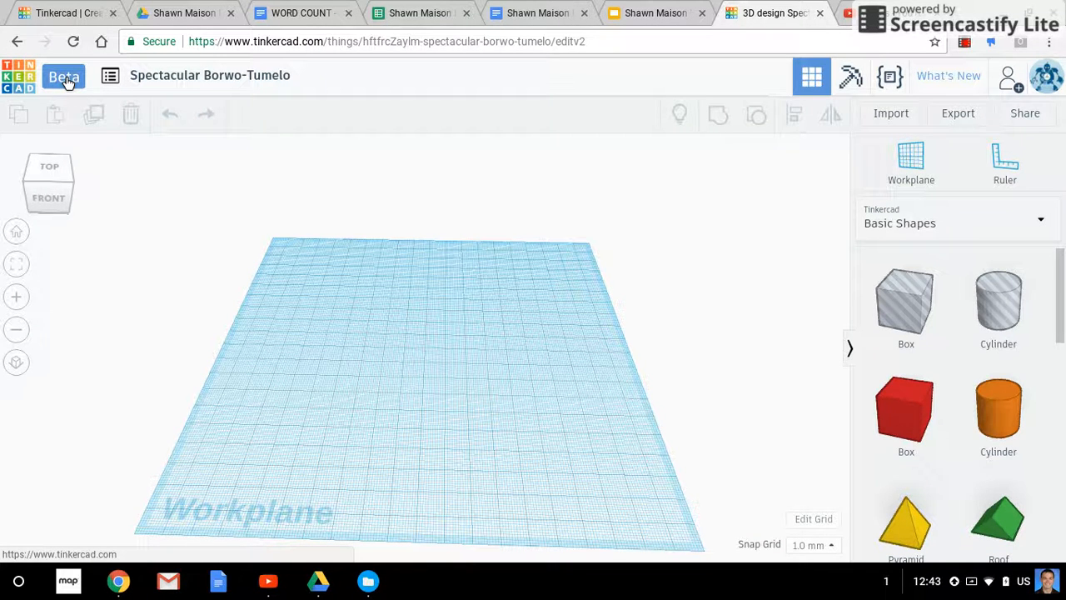
Step: Examine the empty workplane from the front and from the top at several zoom levels
mouse_move(46, 178)
left_mouse_down()
mouse_move(45, 167)
mouse_move(54, 190)
mouse_move(71, 182)
mouse_move(49, 194)
left_mouse_up()
left_click(48, 195)
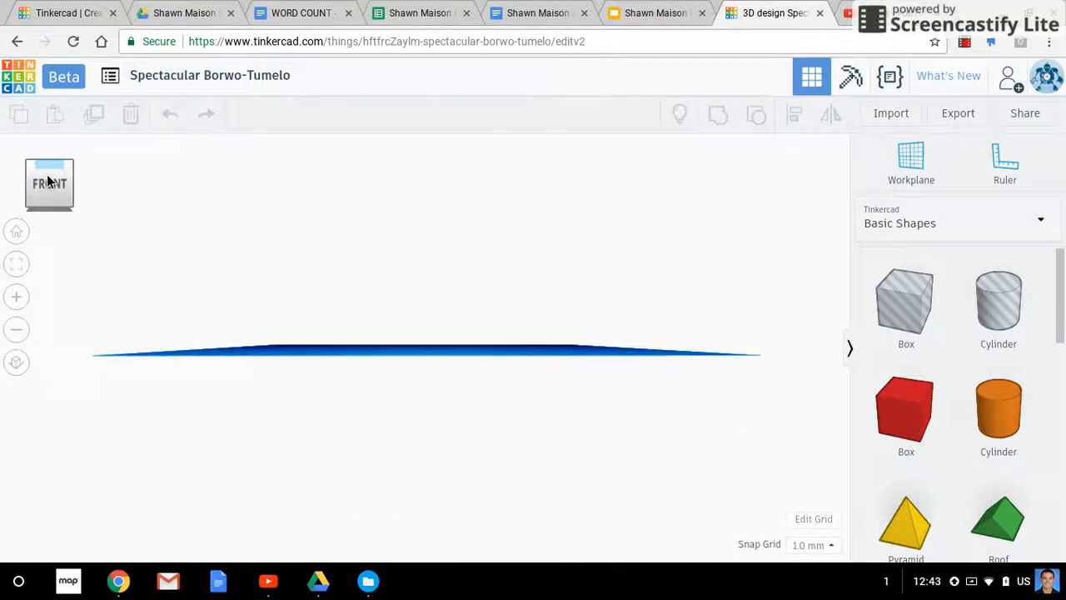
left_click(48, 182)
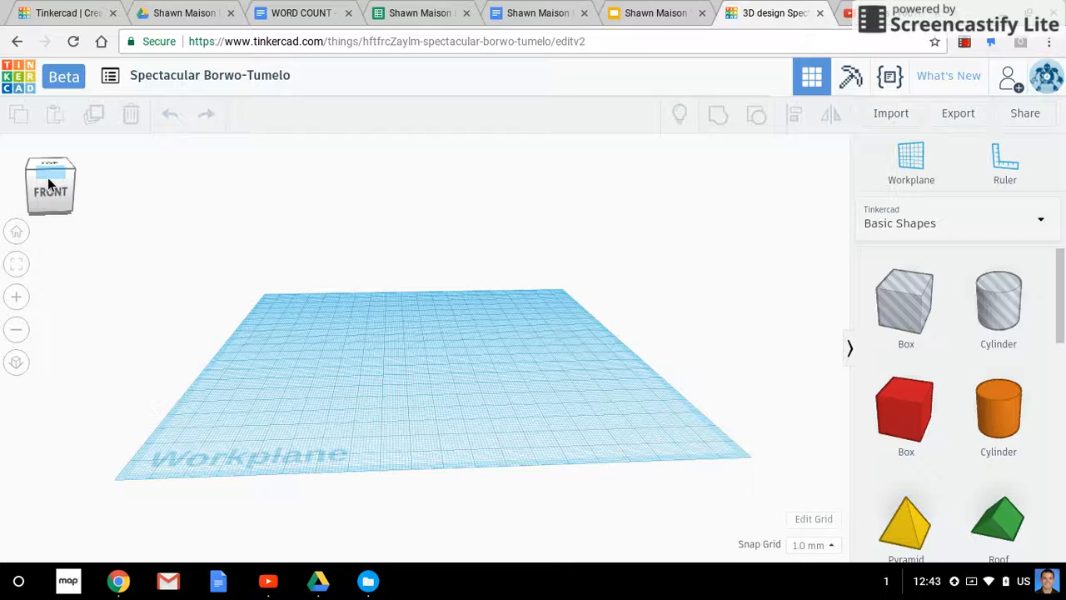
left_click(49, 183)
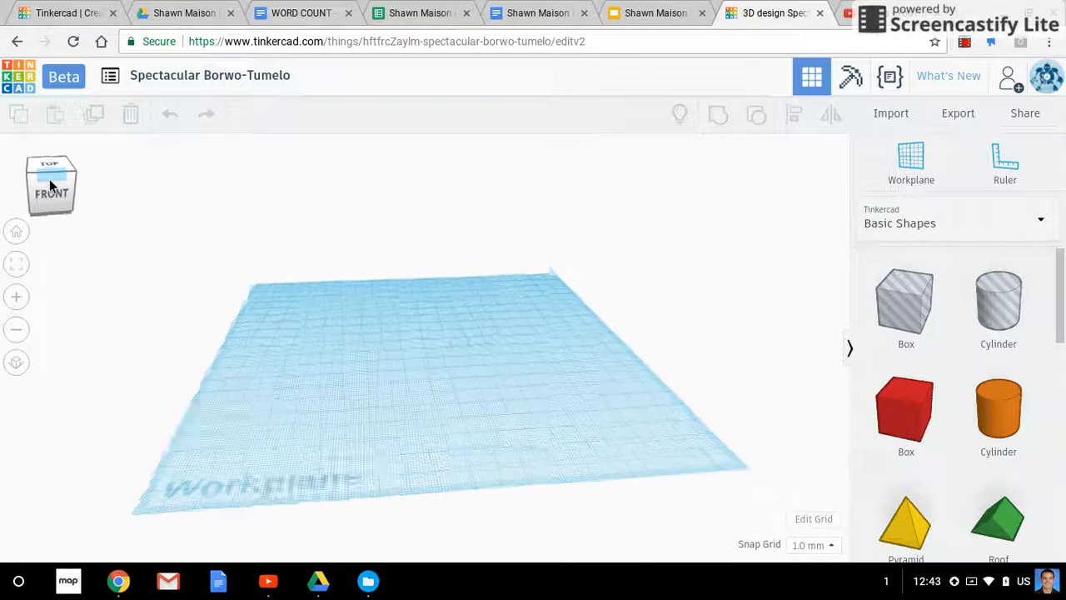
left_click(48, 183)
mouse_move(47, 179)
left_mouse_down()
mouse_move(59, 187)
mouse_move(48, 179)
left_mouse_up()
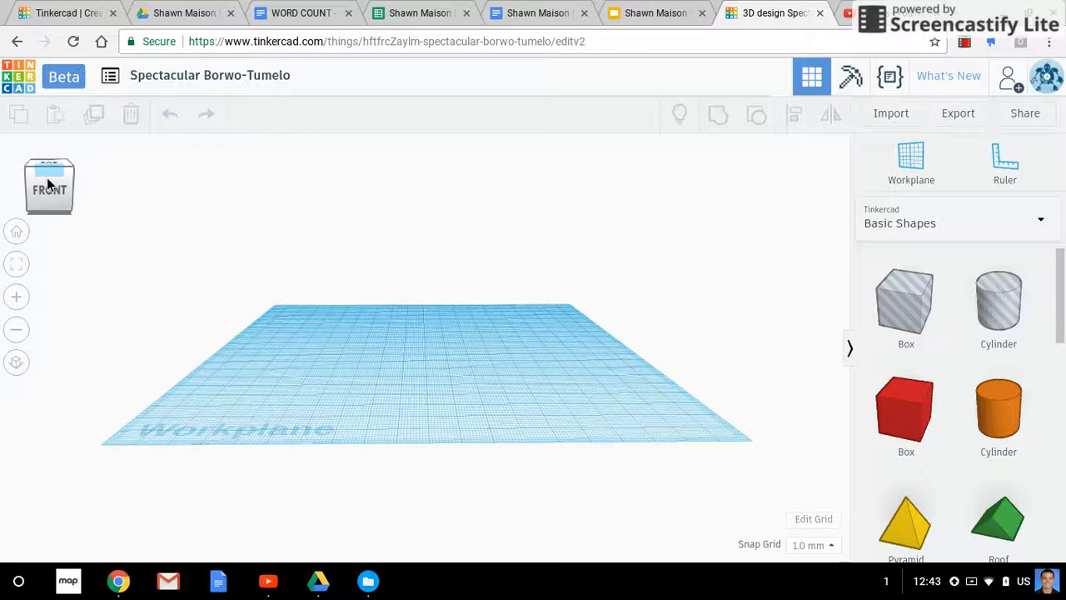
left_click(48, 184)
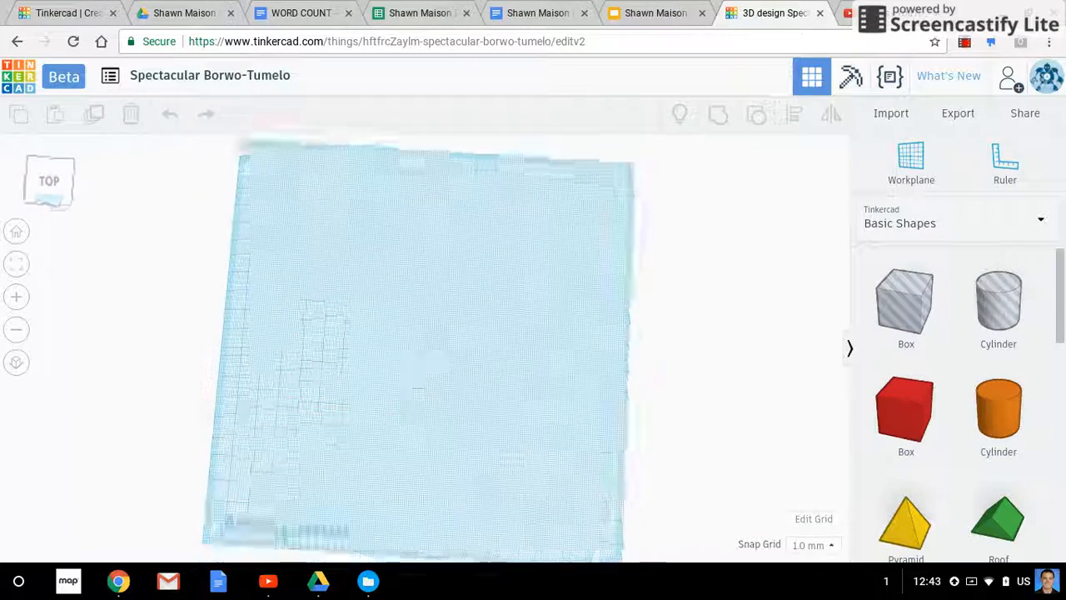
mouse_move(42, 237)
left_mouse_down()
mouse_move(34, 200)
mouse_move(59, 158)
mouse_move(79, 212)
mouse_move(75, 238)
mouse_move(50, 238)
mouse_move(35, 196)
mouse_move(62, 159)
mouse_move(73, 224)
mouse_move(55, 249)
mouse_move(52, 233)
left_mouse_up()
scroll(427, 346, "down", 5)
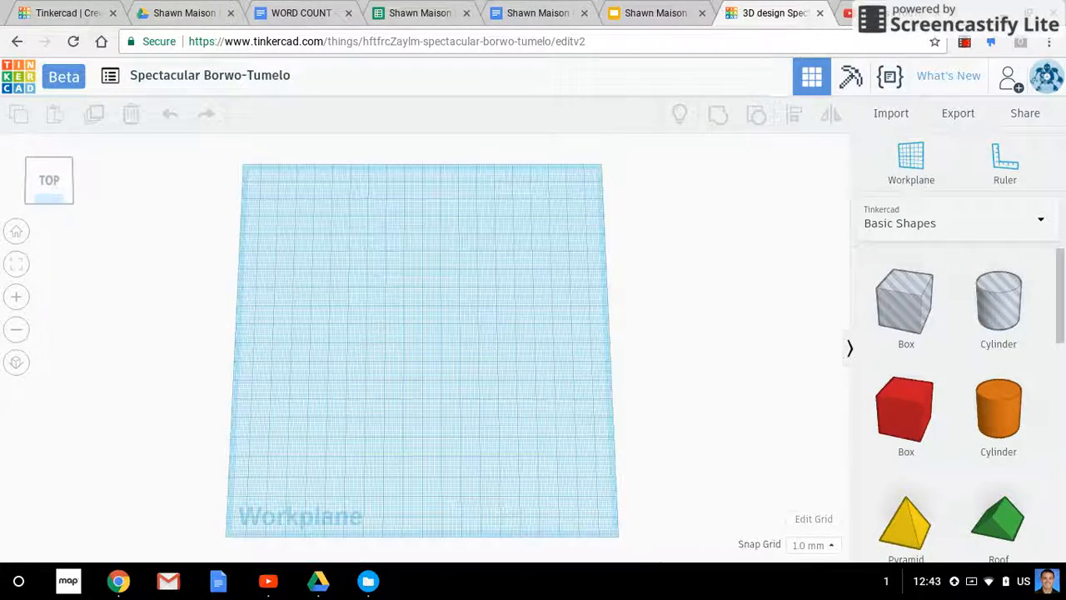
scroll(427, 347, "up", 8)
scroll(427, 346, "down", 4)
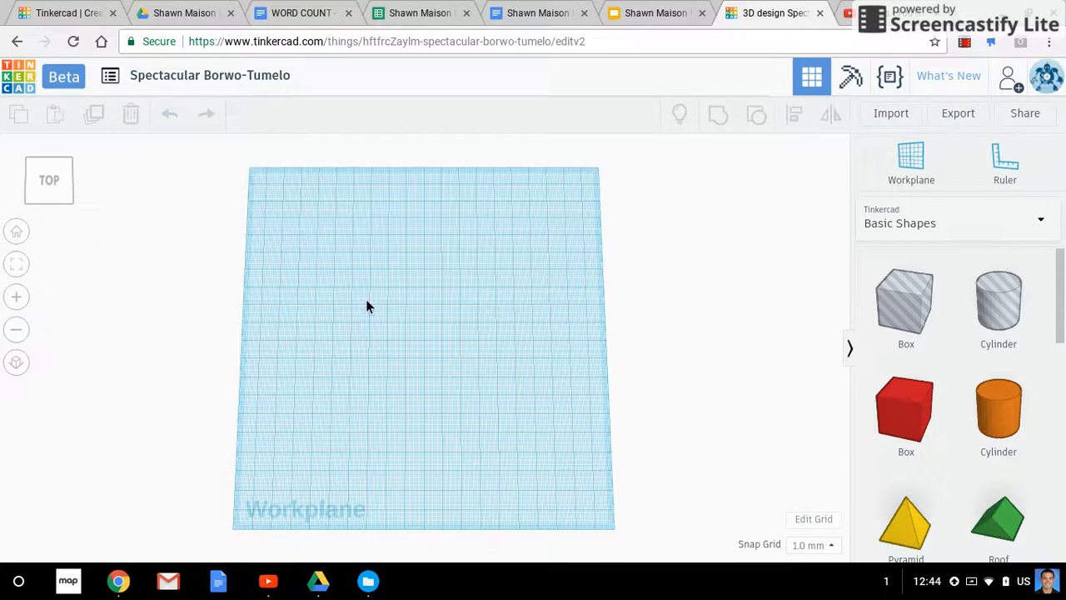
mouse_move(370, 308)
right_mouse_down()
mouse_move(371, 324)
mouse_move(372, 248)
mouse_move(387, 243)
mouse_move(375, 324)
right_mouse_up()
scroll(373, 312, "up", 3)
scroll(377, 308, "down", 1)
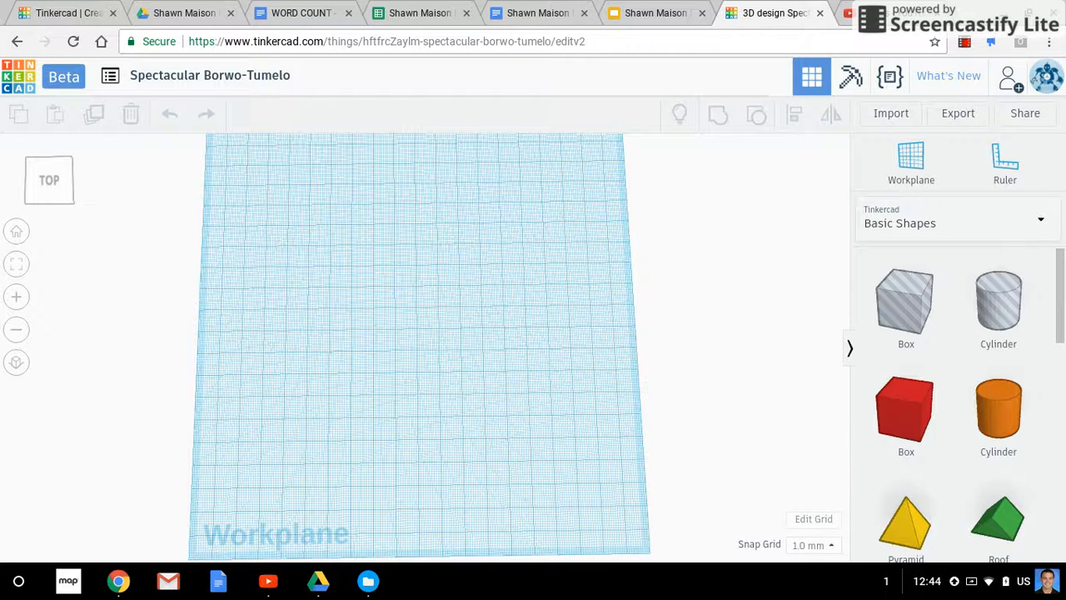
scroll(321, 342, "down", 1)
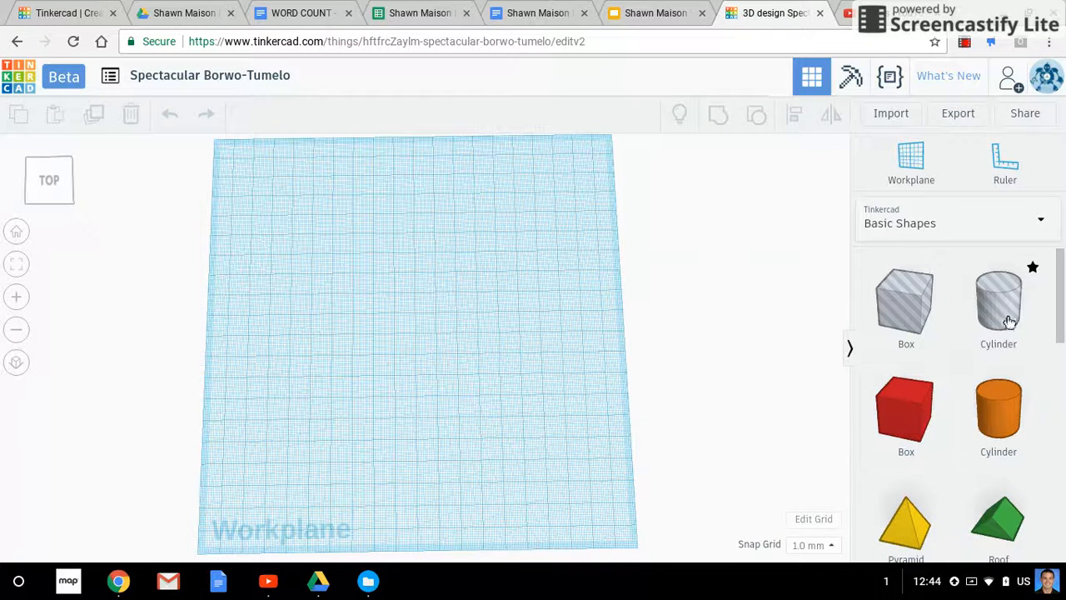
Step: Look through the Symbols and Connectors shape collections, then return to Basic Shapes
mouse_move(1059, 305)
left_mouse_down()
mouse_move(1058, 542)
mouse_move(1063, 285)
left_mouse_up()
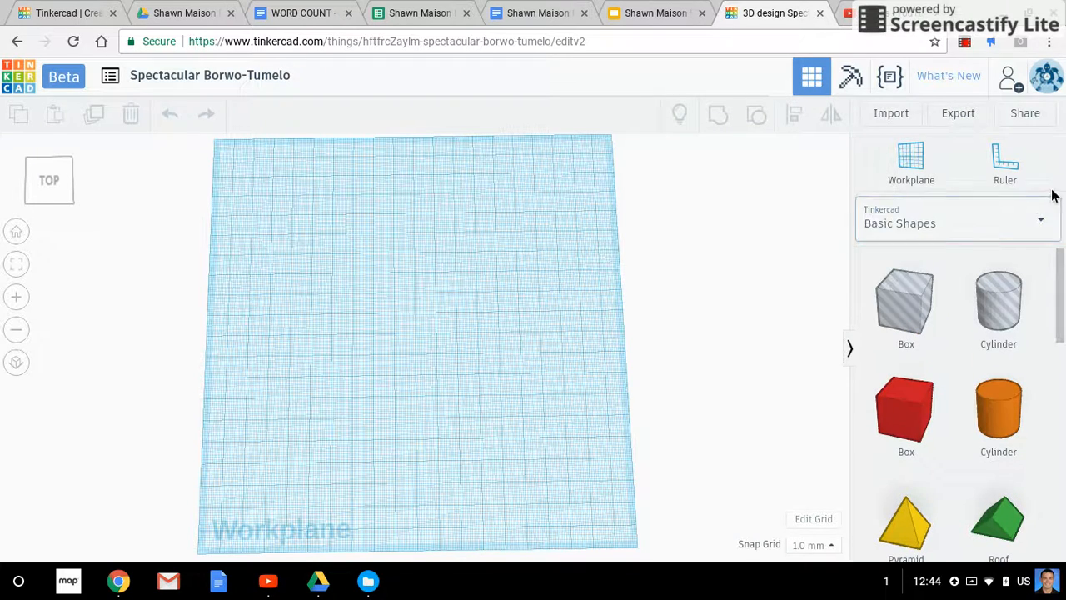
left_click(1045, 221)
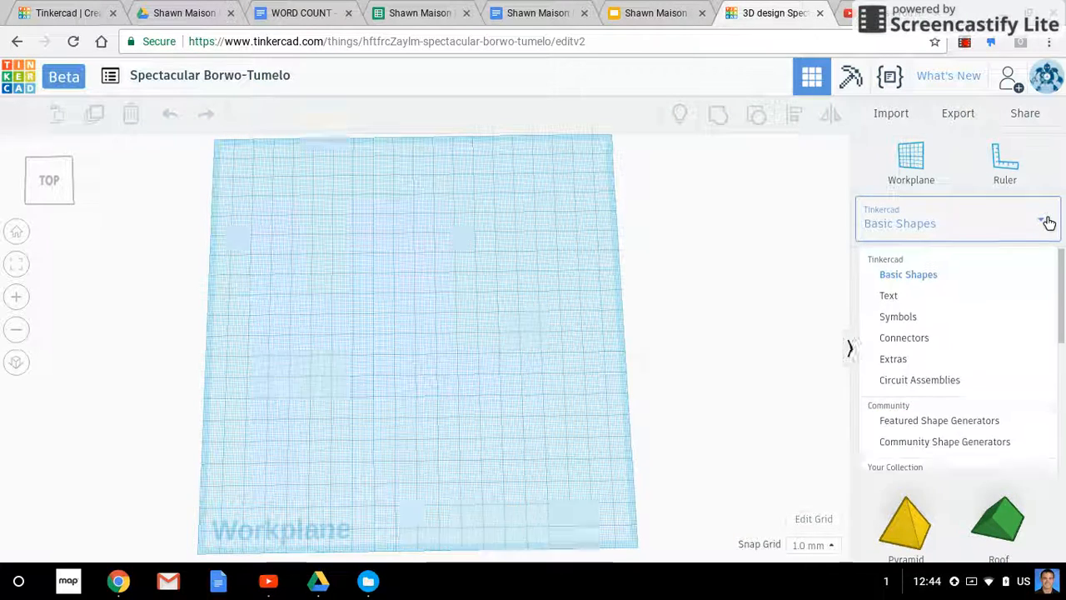
left_click(964, 324)
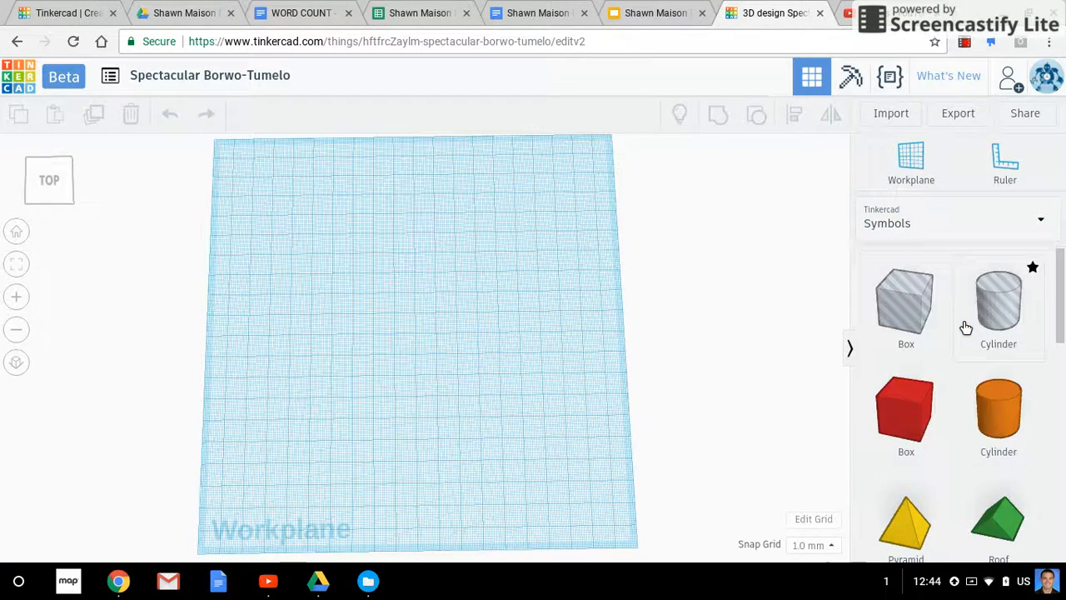
left_click(1041, 223)
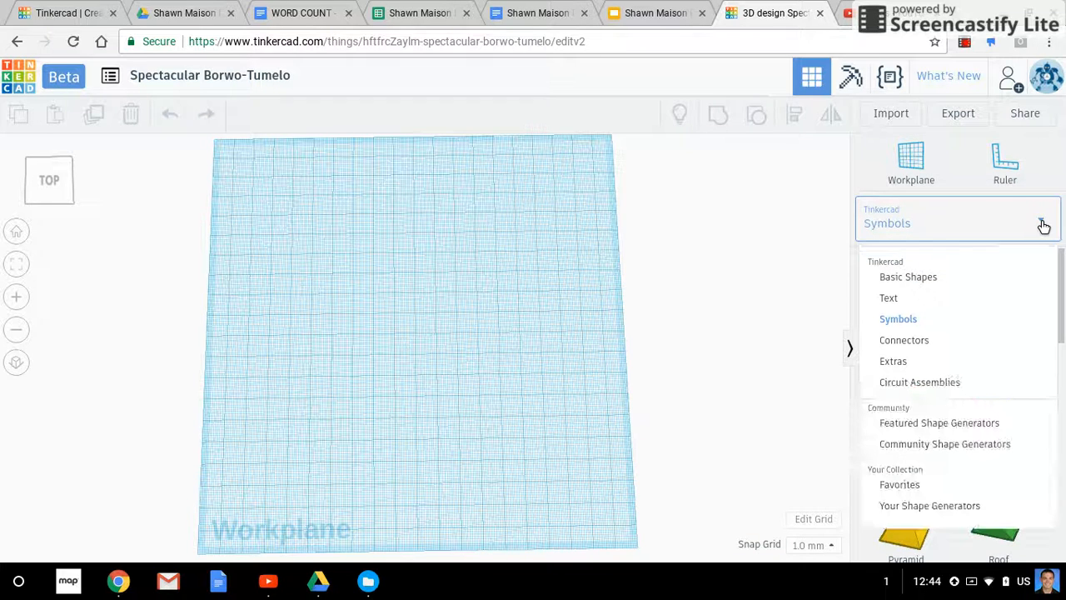
left_click(994, 341)
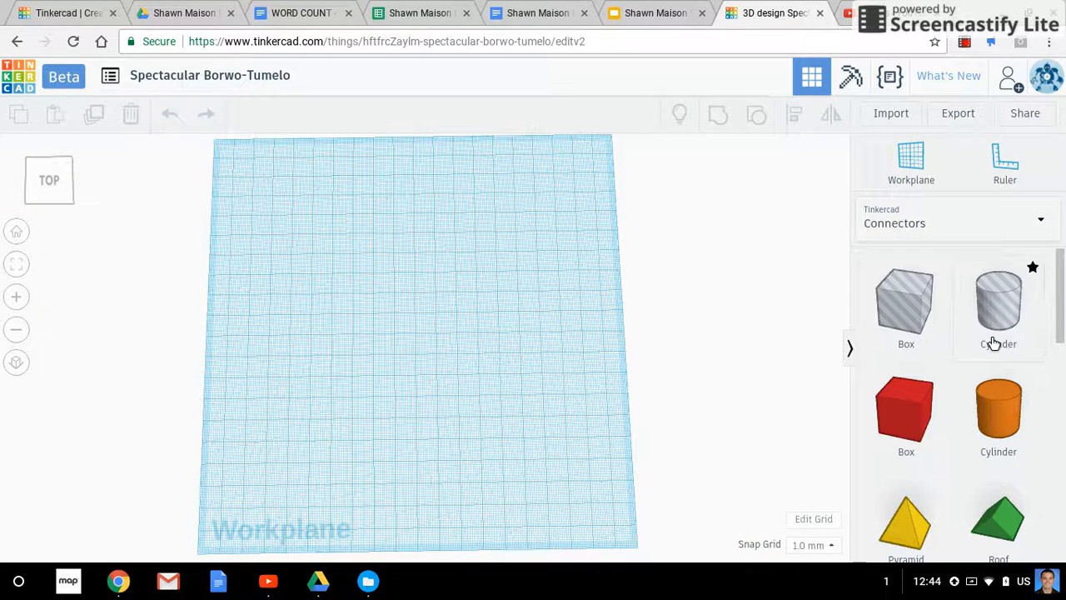
mouse_move(1061, 281)
left_mouse_down()
mouse_move(1063, 364)
mouse_move(1062, 278)
left_mouse_up()
left_click(967, 240)
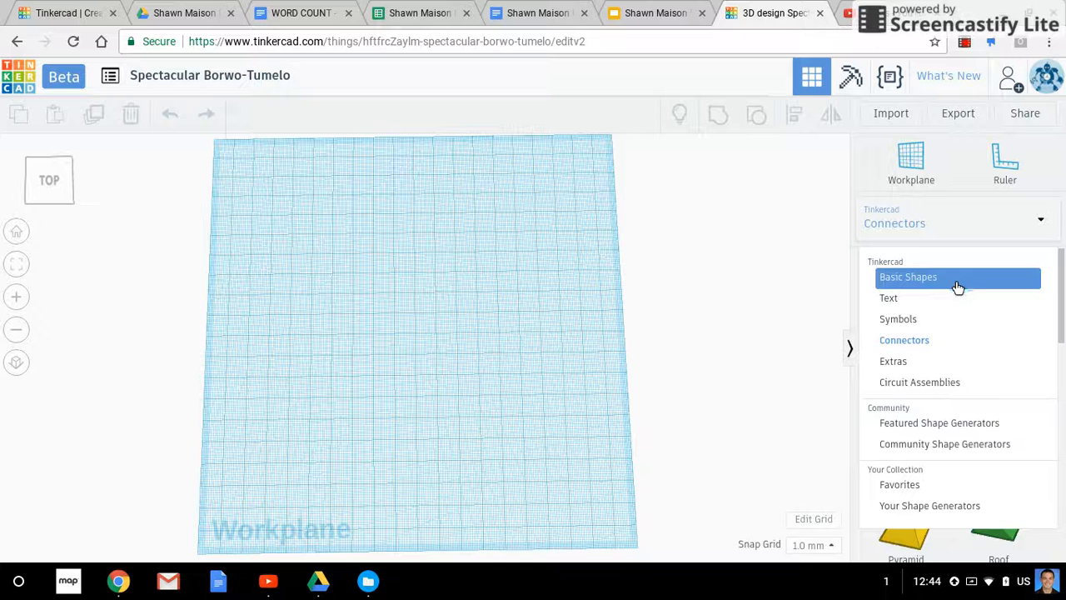
left_click(958, 283)
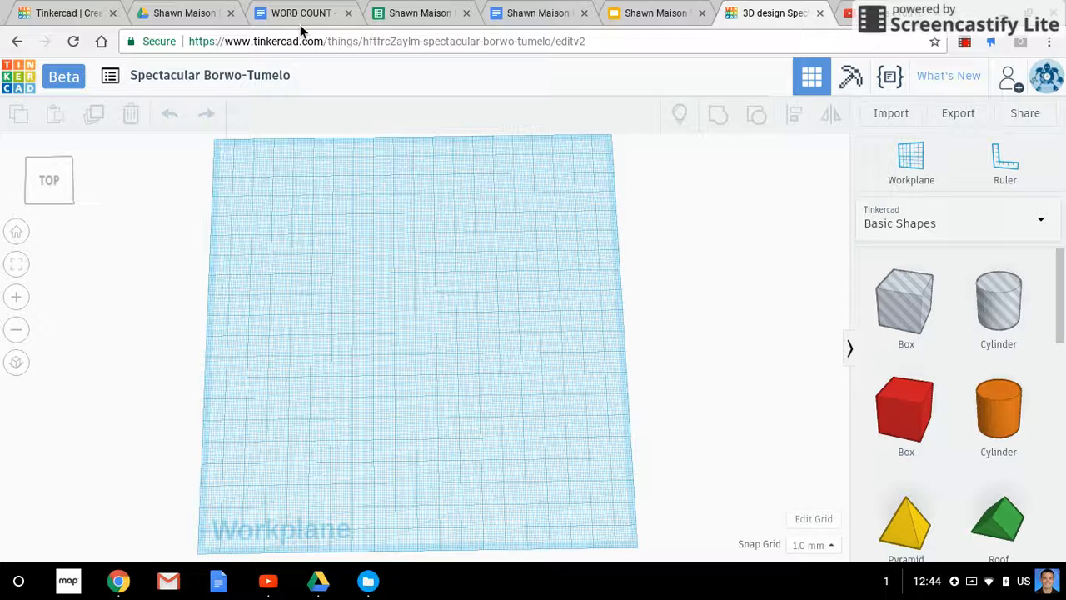
Step: Reload the design page and place a solid red box near the middle of the workplane
left_click(75, 42)
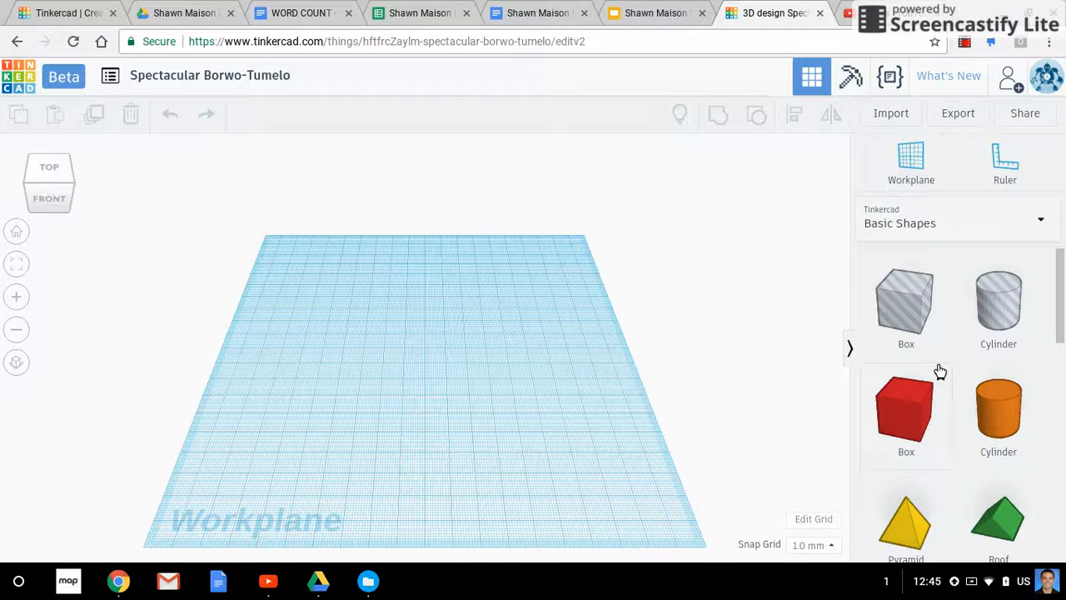
left_click_drag(917, 413, 397, 397)
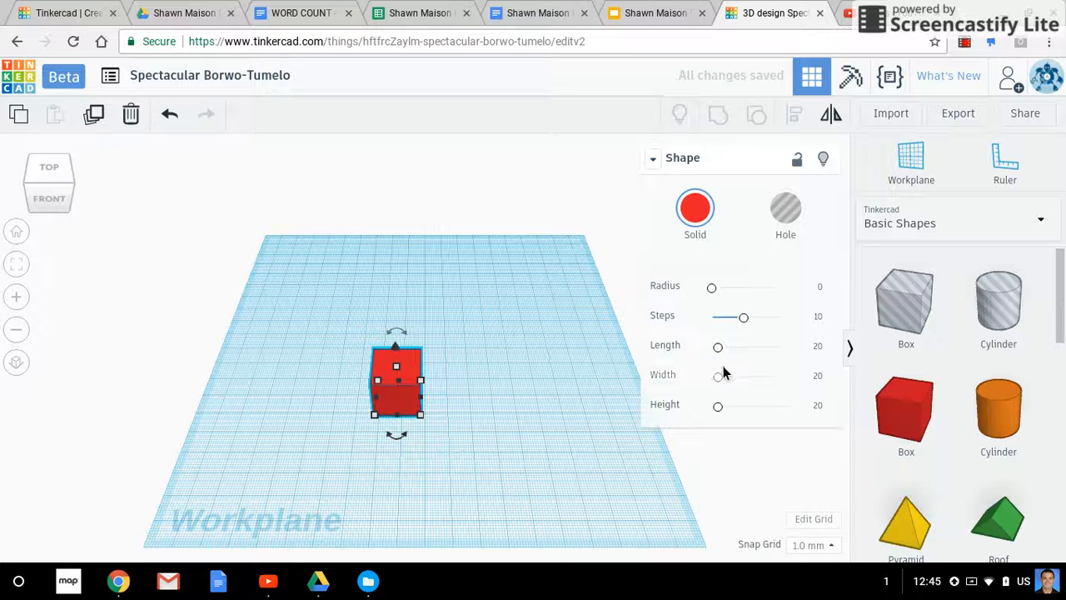
Step: Resize the red box to 54.1 in length, width and height, with 9 steps
left_click_drag(722, 382, 745, 378)
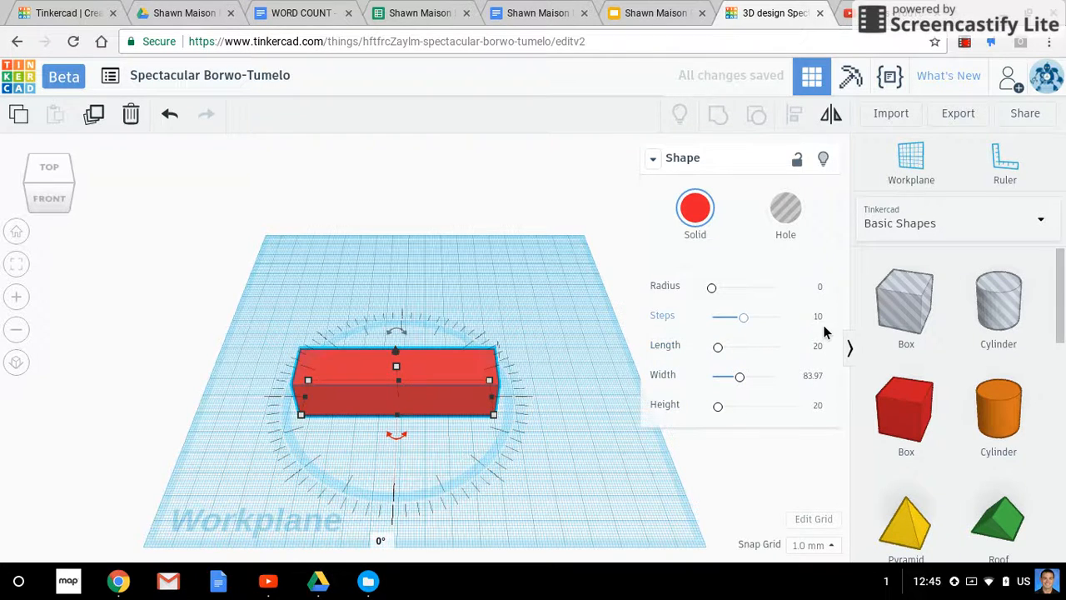
mouse_move(731, 318)
left_mouse_down()
mouse_move(773, 321)
mouse_move(738, 319)
left_mouse_up()
mouse_move(718, 405)
left_mouse_down()
mouse_move(752, 408)
mouse_move(729, 406)
left_mouse_up()
left_click_drag(721, 348, 745, 354)
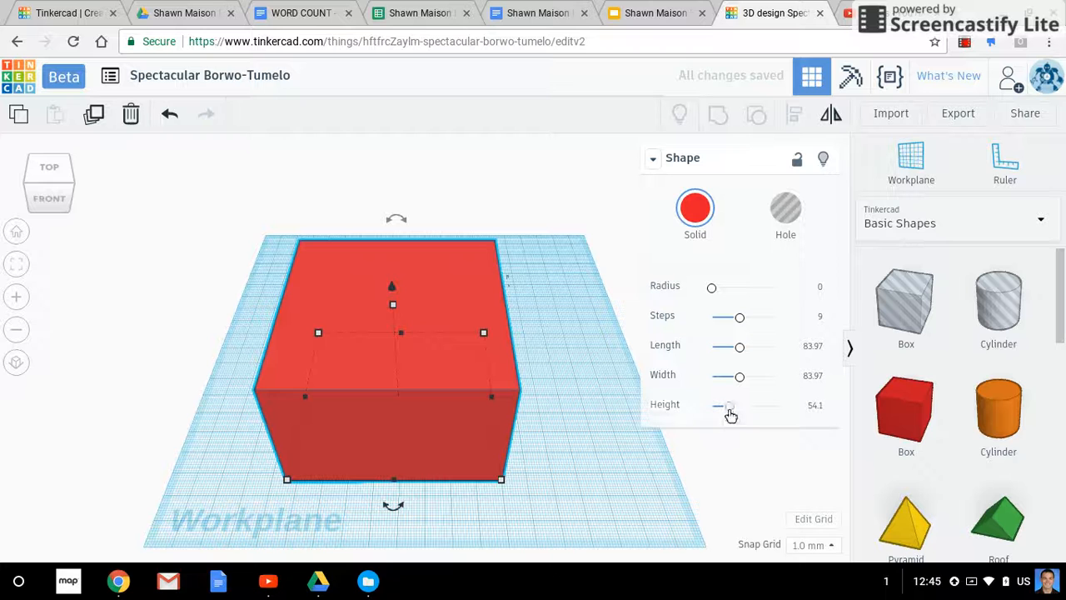
left_click_drag(744, 381, 744, 347)
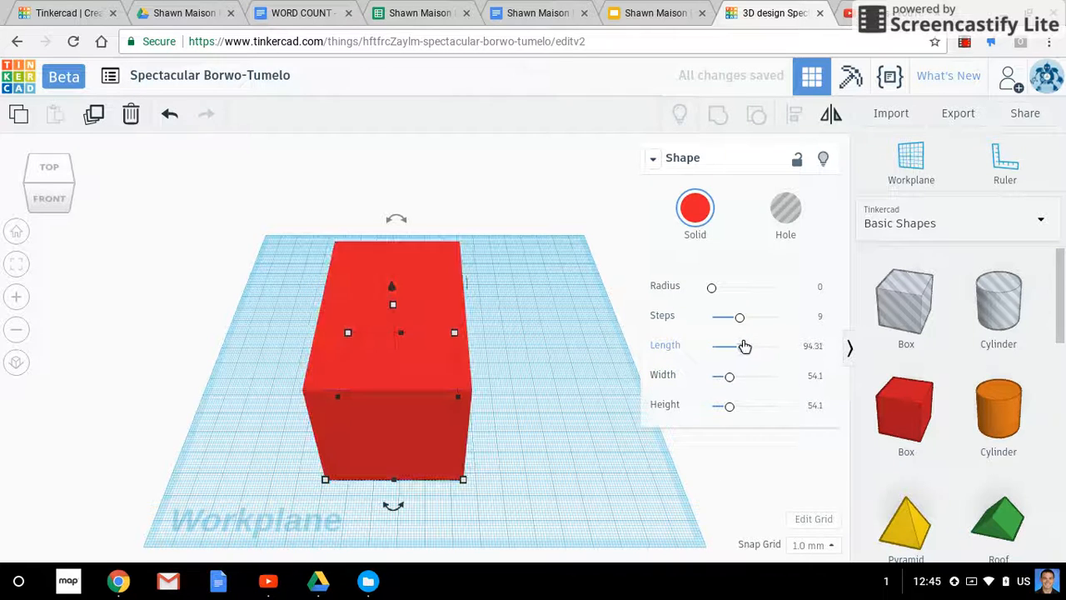
left_click_drag(745, 352, 731, 351)
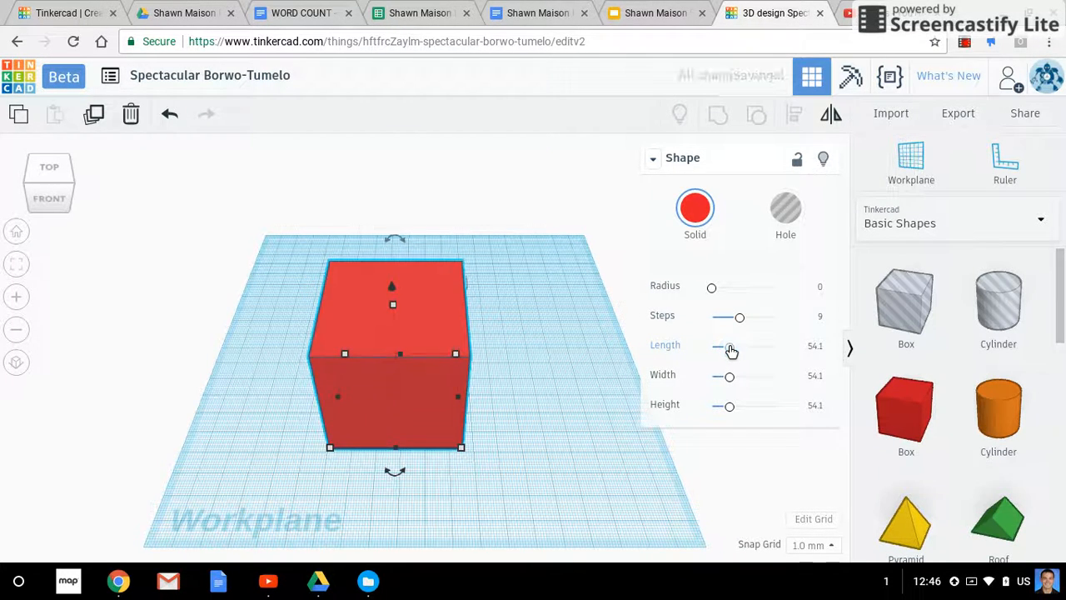
left_click(511, 448)
Step: Make a copy of the red box beside the original on the workplane
mouse_move(114, 378)
right_mouse_down()
mouse_move(87, 429)
mouse_move(29, 408)
mouse_move(21, 354)
mouse_move(42, 304)
mouse_move(71, 275)
mouse_move(133, 308)
mouse_move(143, 342)
mouse_move(138, 404)
mouse_move(112, 433)
mouse_move(99, 379)
mouse_move(104, 317)
mouse_move(125, 312)
mouse_move(129, 283)
mouse_move(150, 350)
mouse_move(152, 392)
mouse_move(95, 379)
mouse_move(109, 300)
mouse_move(149, 550)
mouse_move(131, 341)
mouse_move(125, 417)
mouse_move(123, 396)
right_mouse_up()
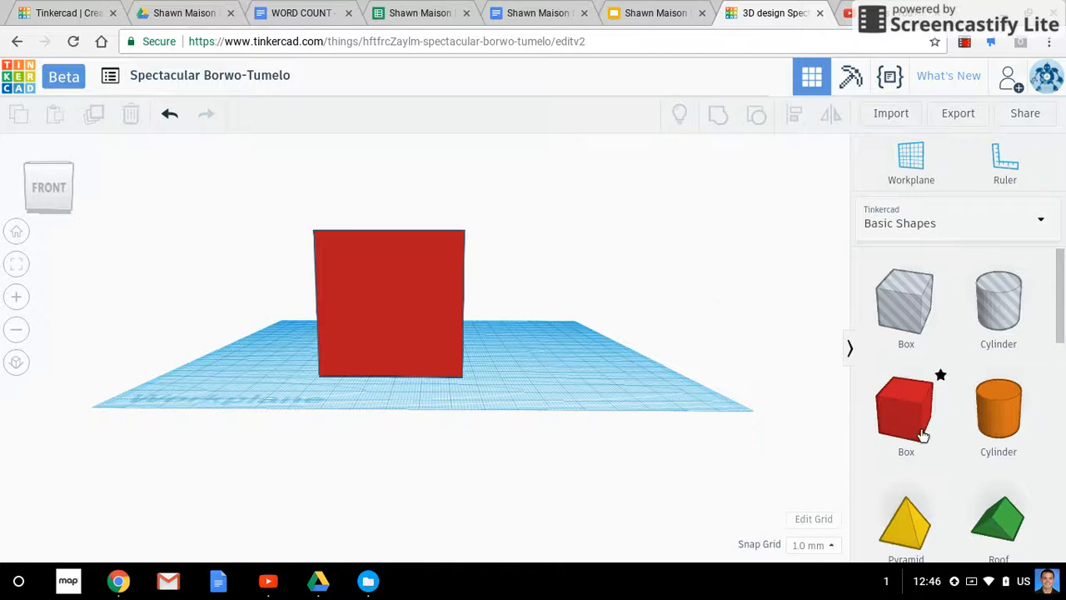
left_click(428, 324)
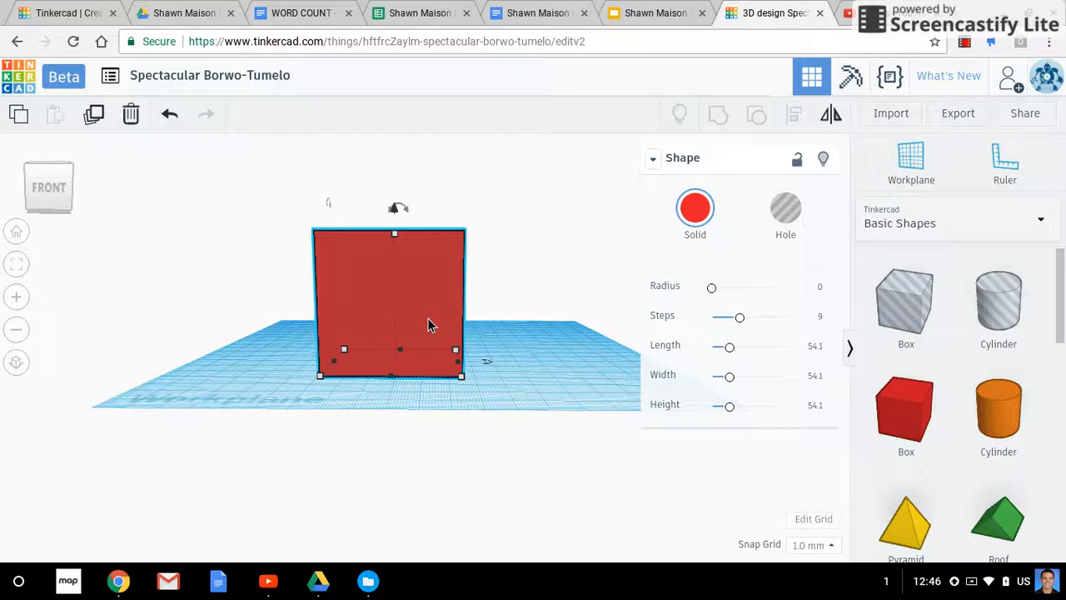
key("ctrl+c")
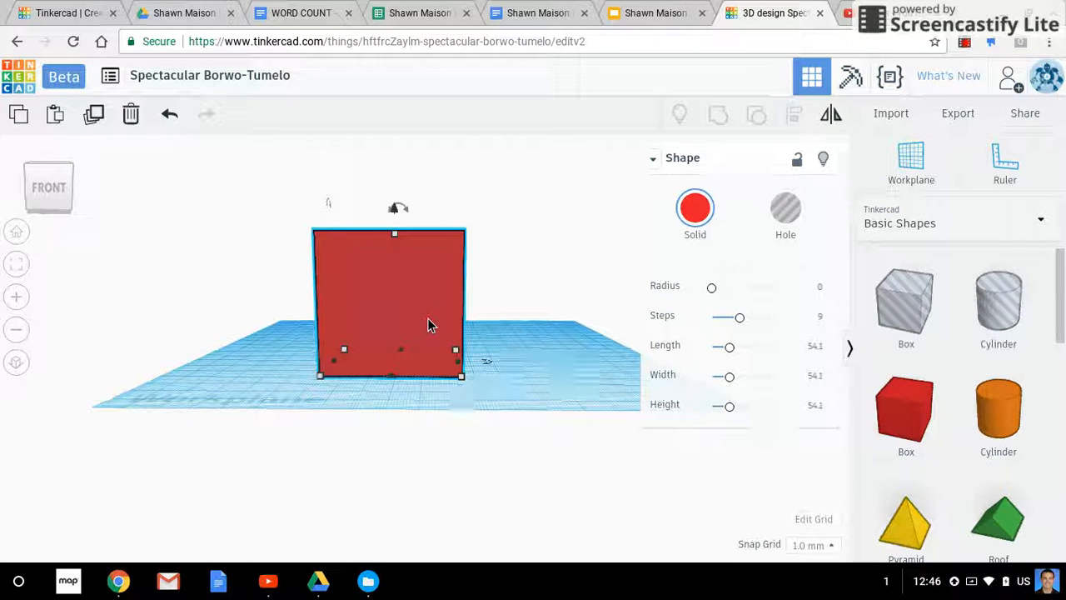
key("ctrl+v")
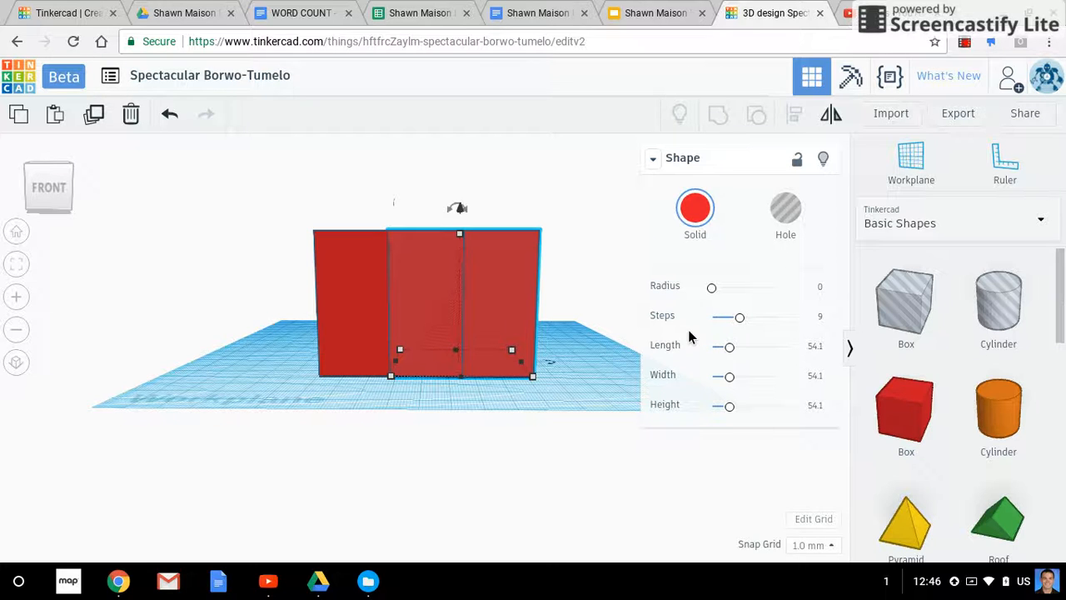
Step: Resize the copied box to 42.61 in length and width and 70.18 in height
left_click(731, 349)
left_click_drag(731, 350, 728, 348)
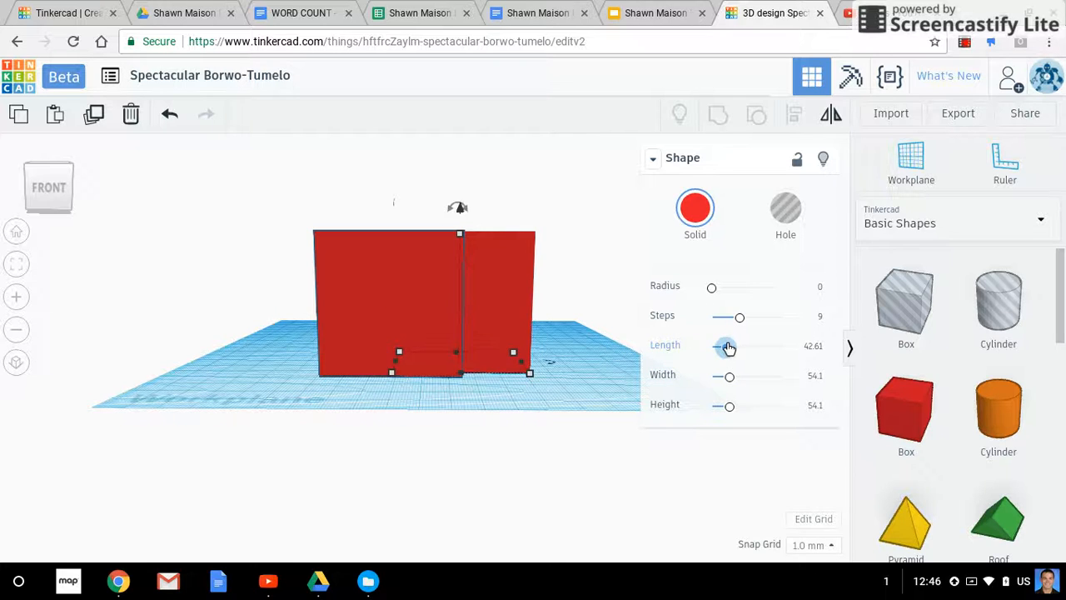
left_click(732, 379)
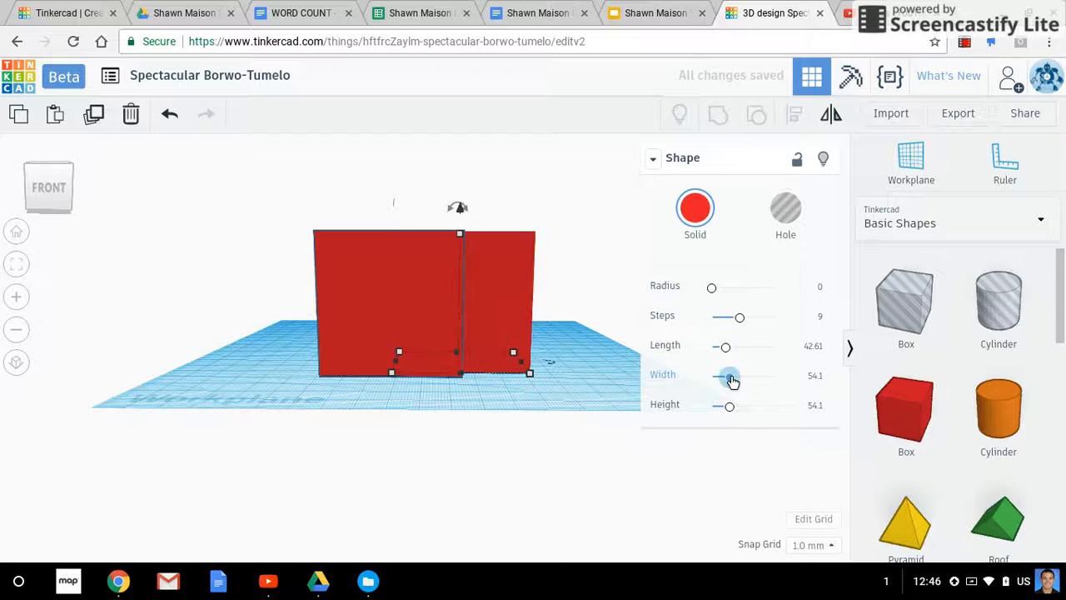
left_click_drag(731, 380, 728, 382)
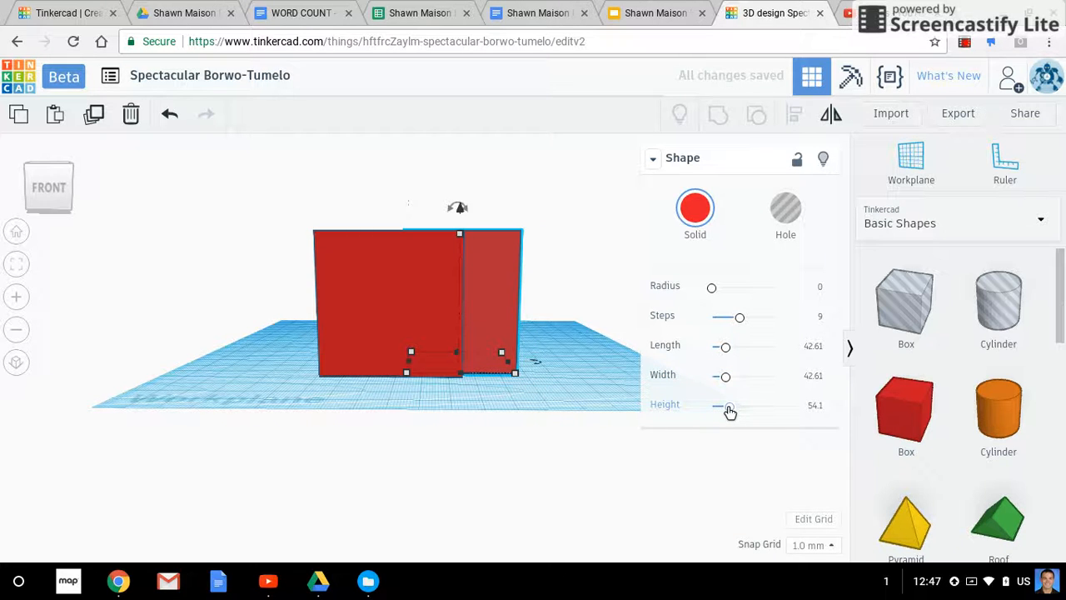
left_click_drag(729, 411, 736, 410)
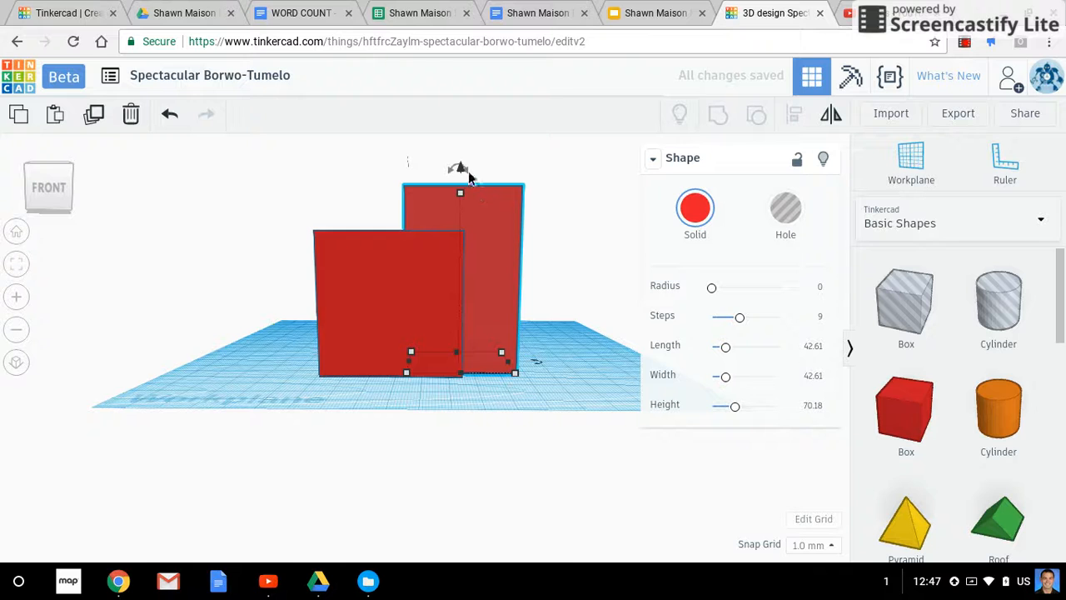
Step: Lower the copied box by 7 mm so it extends below the workplane, and turn it into a hole
left_click_drag(460, 170, 458, 188)
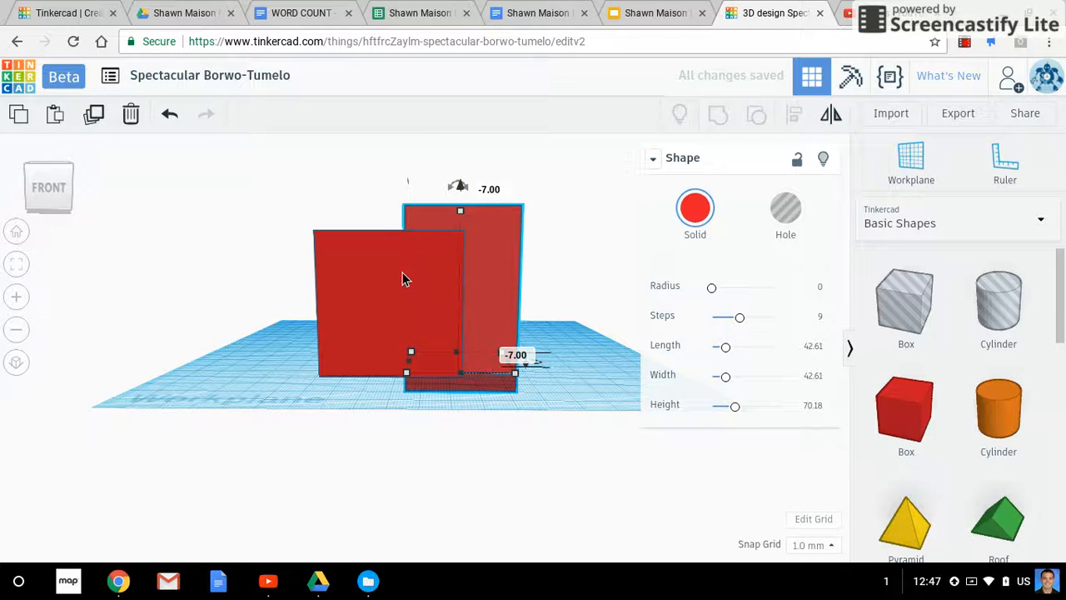
left_click(783, 218)
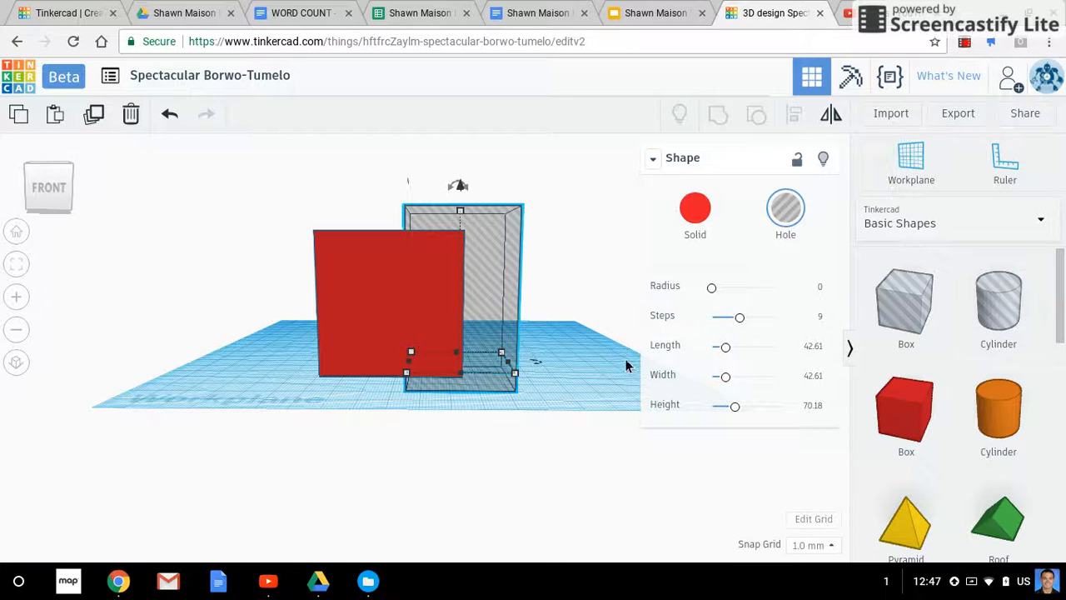
left_click(559, 254)
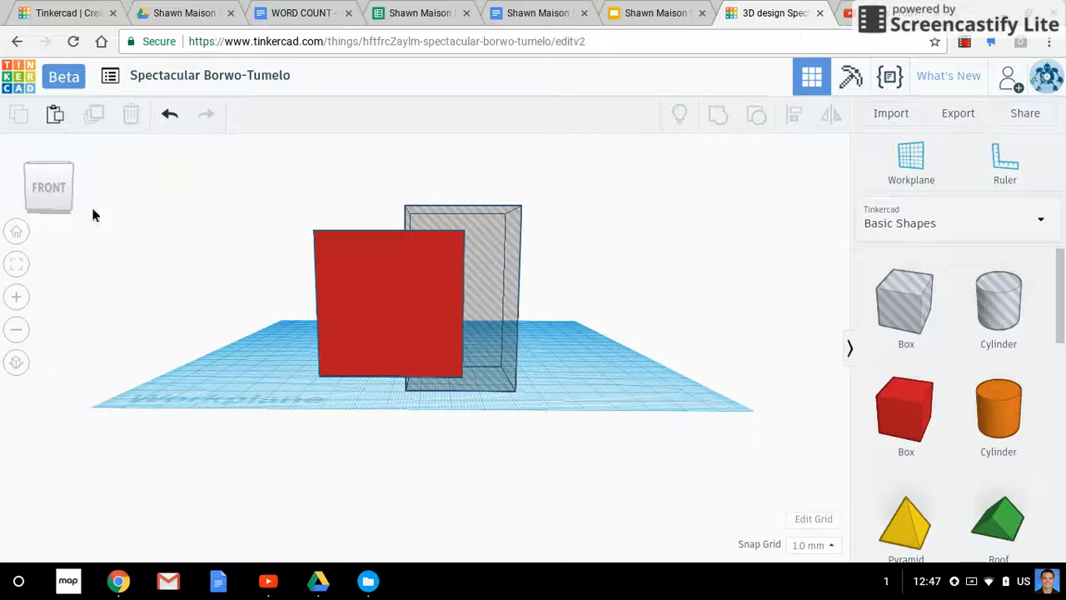
Step: Centre the hole box inside the red cube as seen from above, leaving an even wall on all four sides
right_click_drag(100, 208, 108, 335)
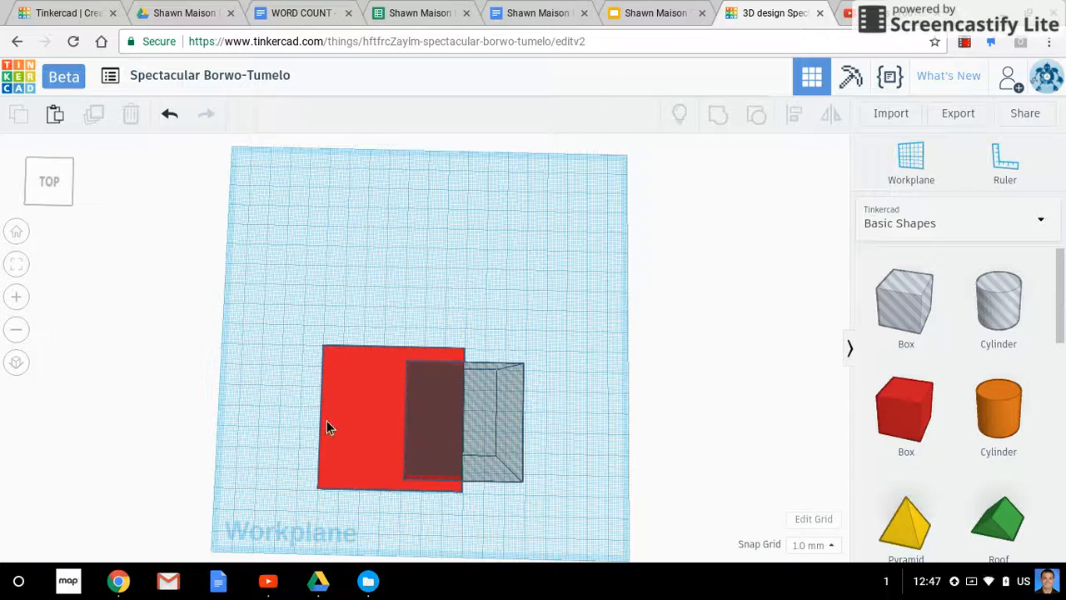
left_click(440, 412)
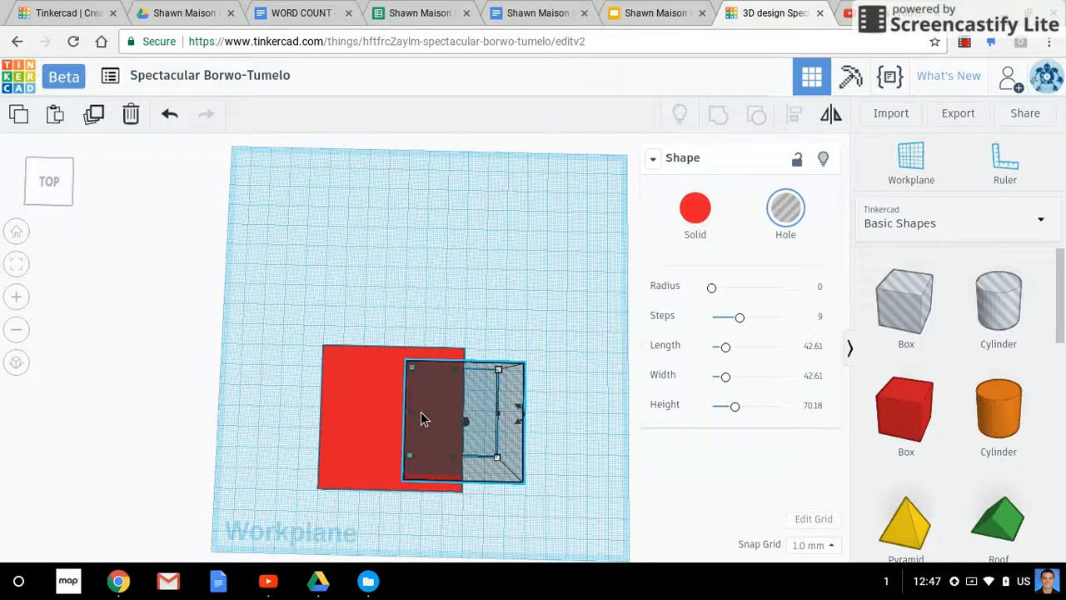
left_click_drag(416, 421, 347, 408)
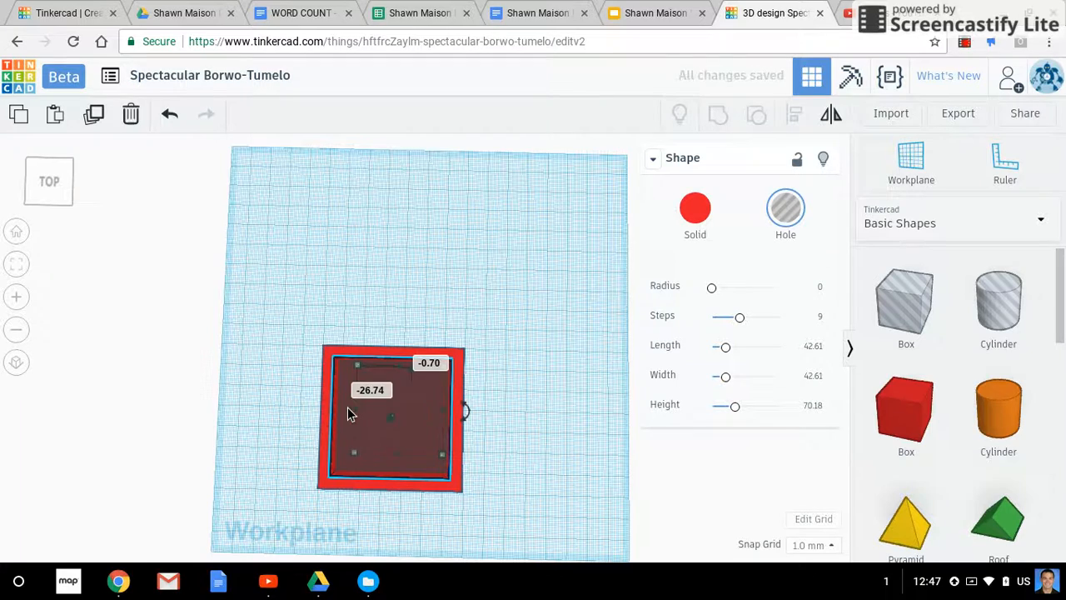
left_click(349, 303)
right_click_drag(256, 499, 277, 394)
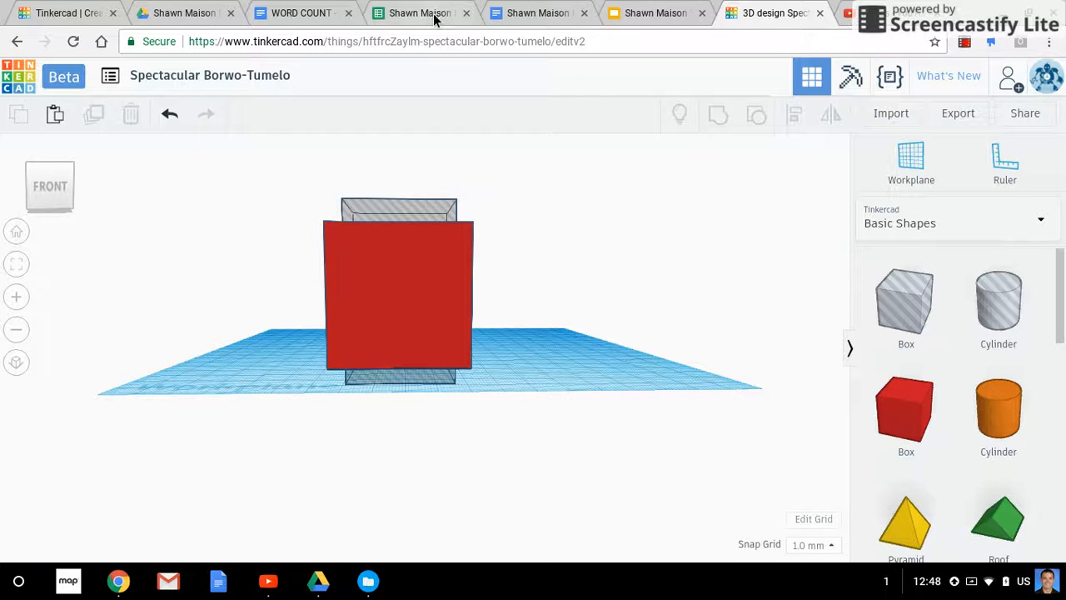
left_click(382, 213)
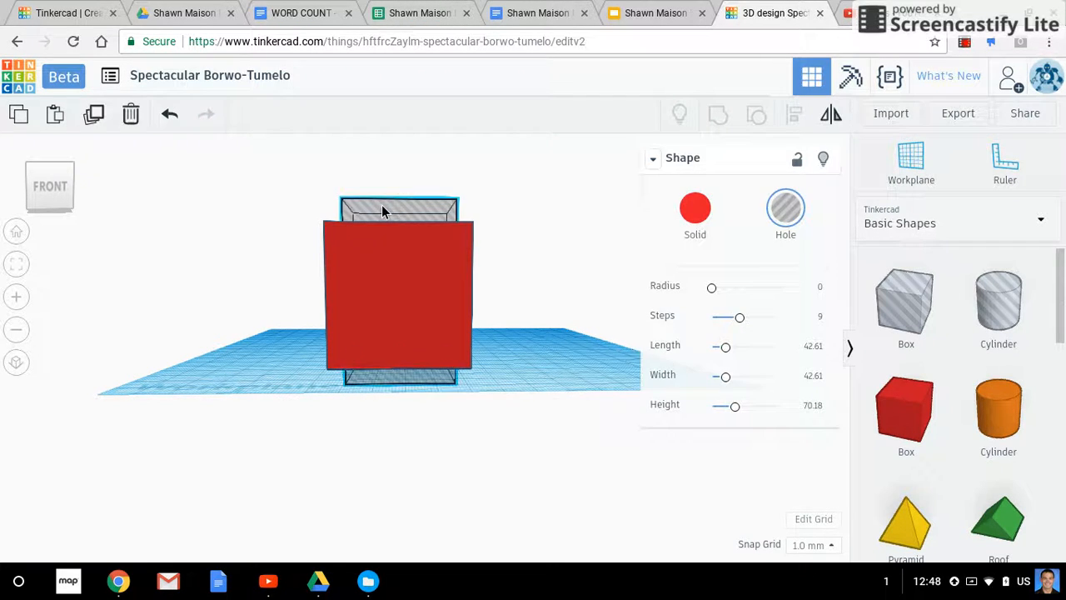
left_click_drag(382, 202, 383, 181)
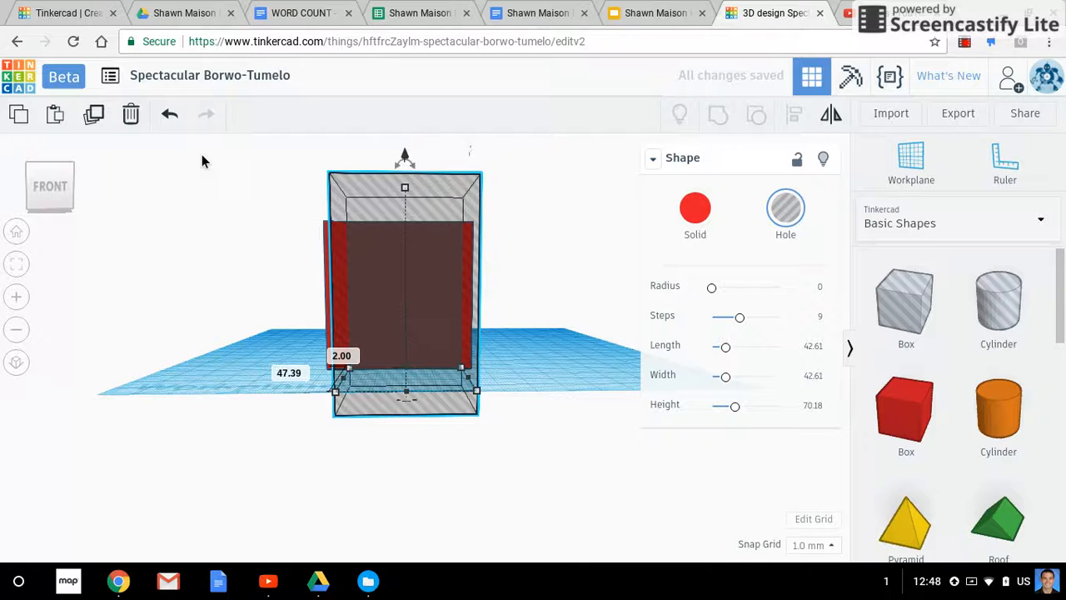
left_click(171, 118)
left_click(173, 123)
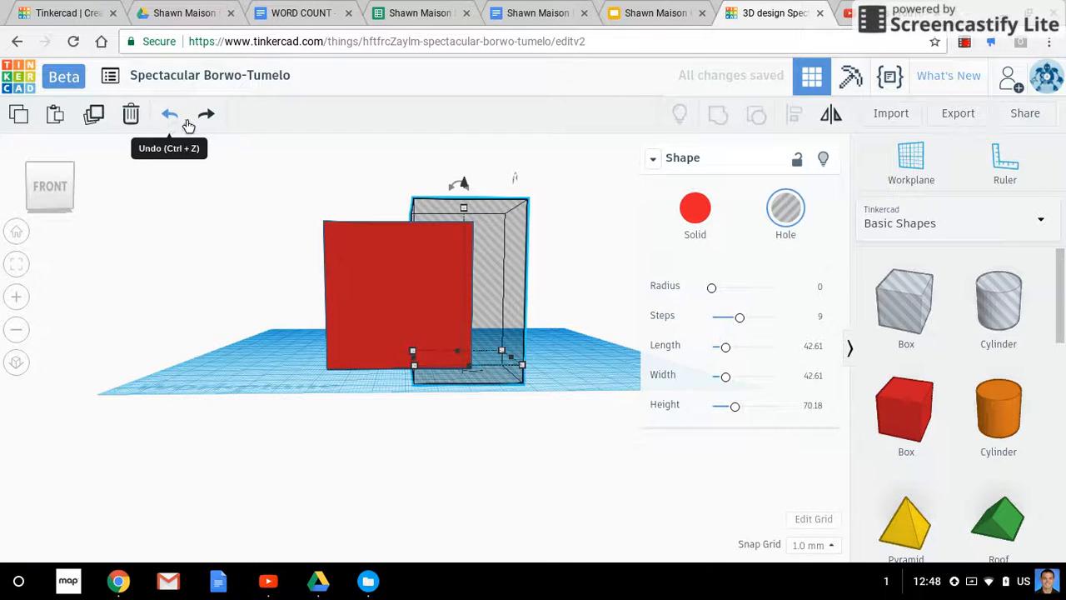
left_click(206, 117)
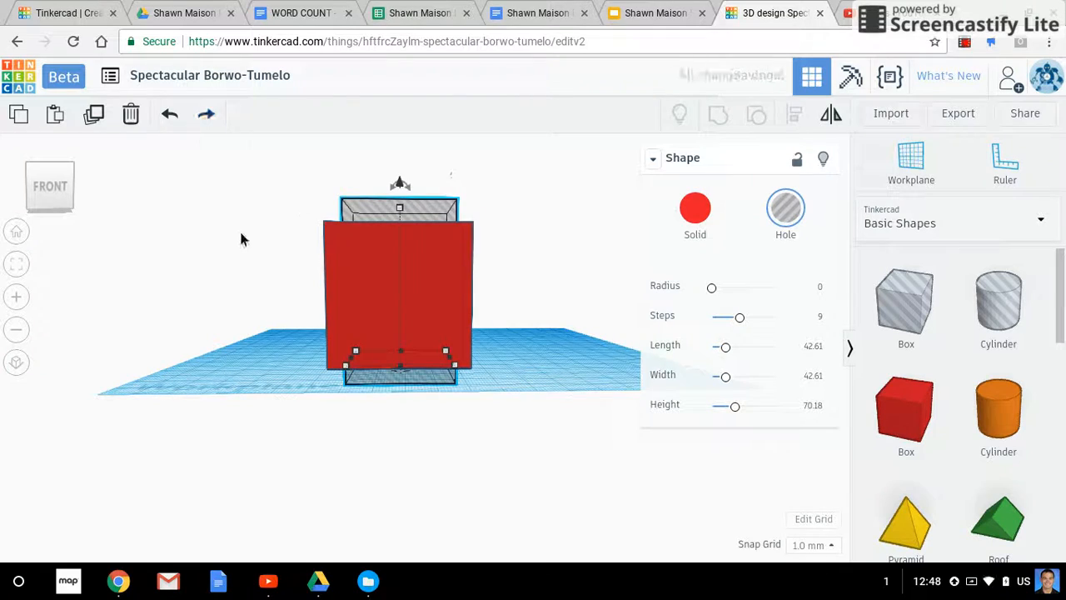
Step: Group the red cube with the hole box to cut a square opening through the cube
right_click_drag(248, 276, 251, 323)
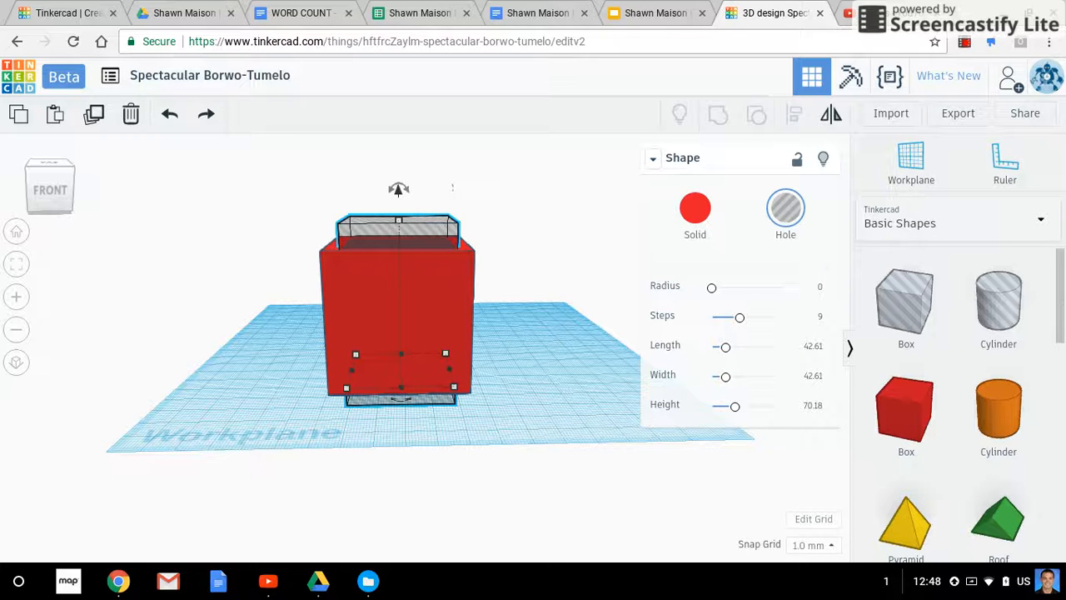
left_click(235, 233)
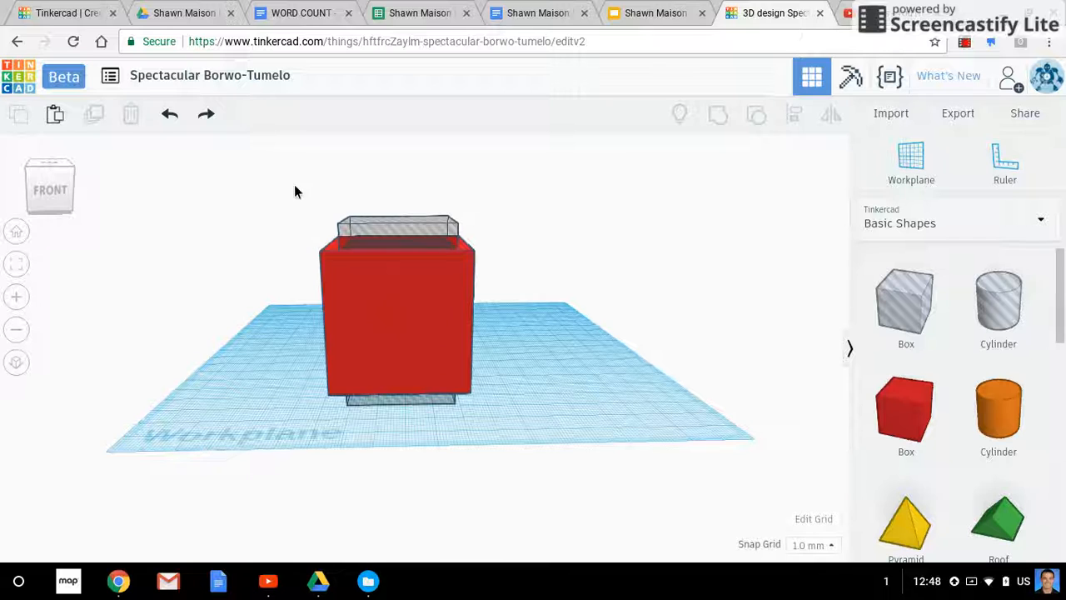
left_click_drag(277, 187, 557, 448)
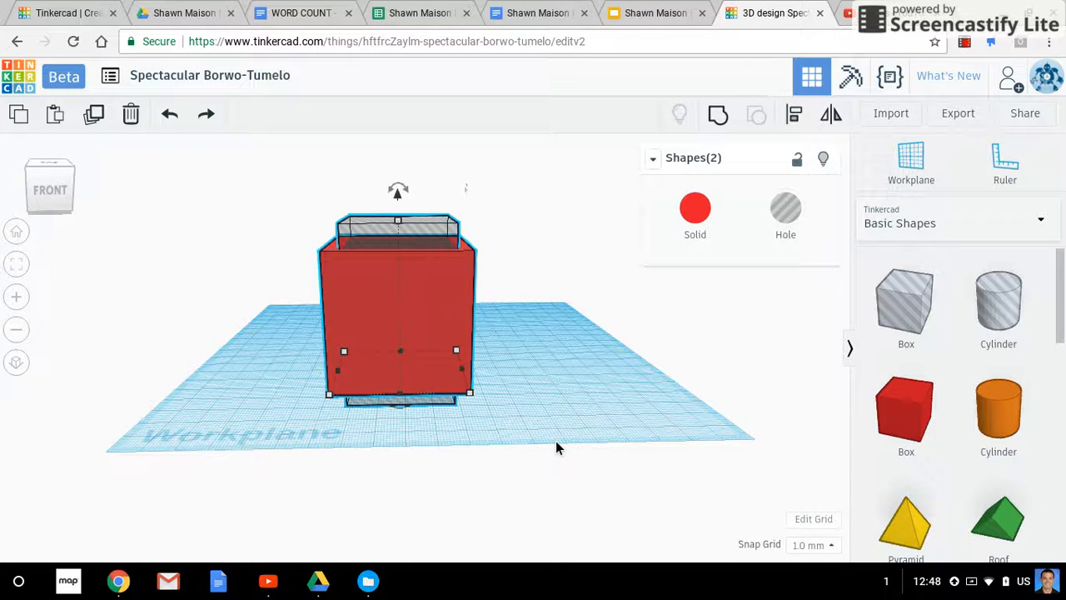
left_click(720, 119)
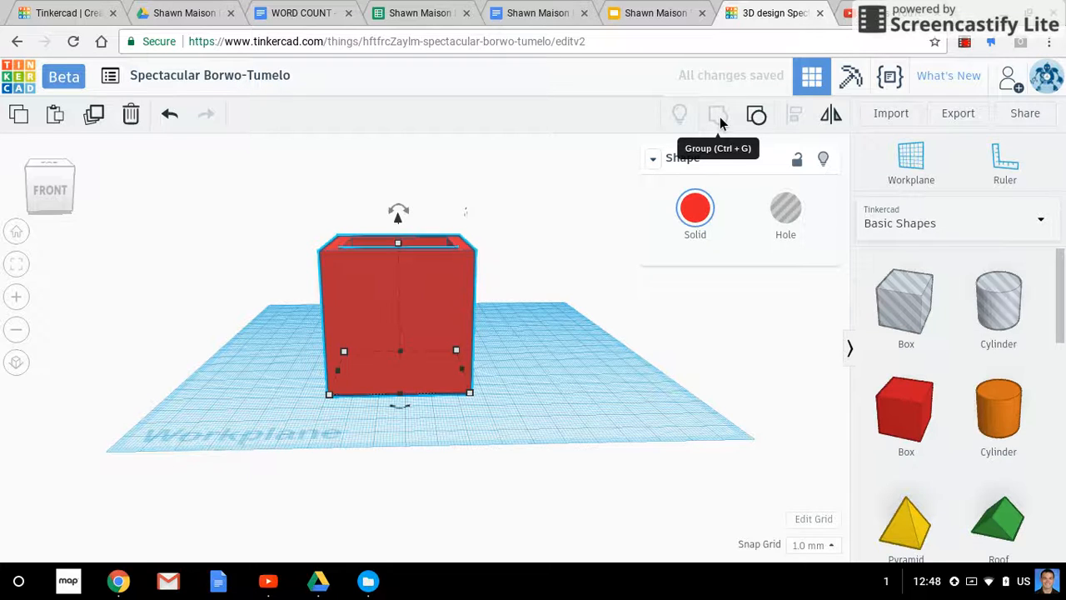
left_click(563, 269)
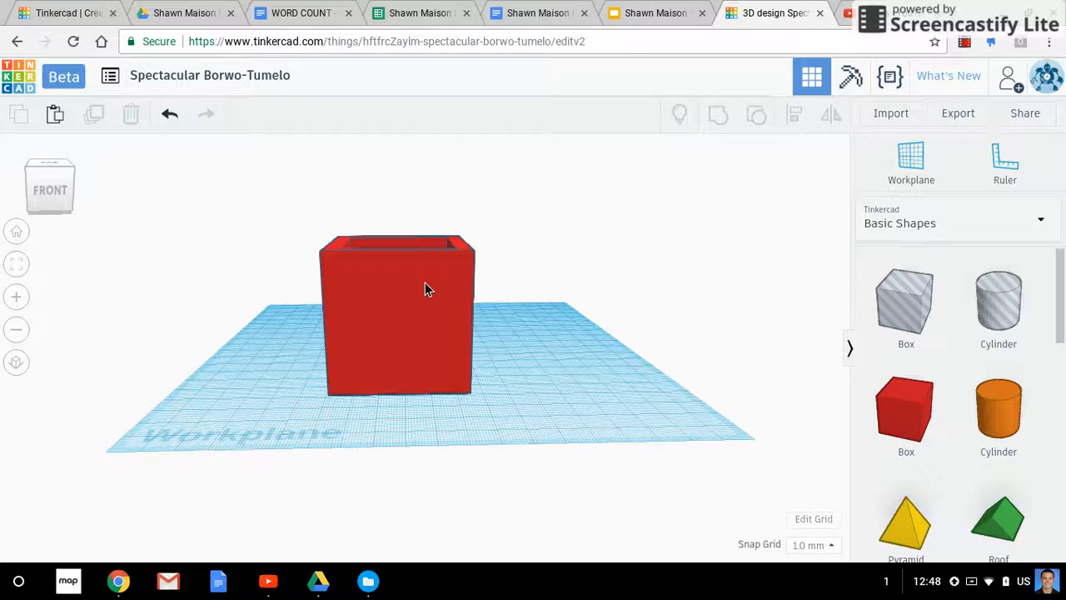
Step: Place a copy of the hollow box beside the original with their walls overlapping, and stretch the copy to 85.10 mm long
right_click_drag(236, 278, 397, 385)
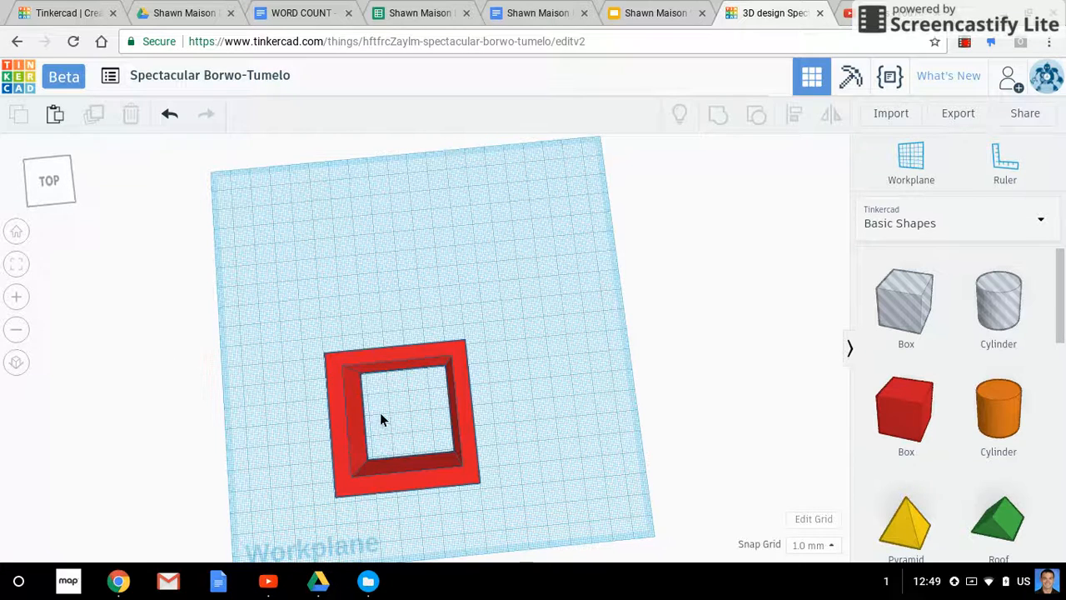
left_click(330, 401)
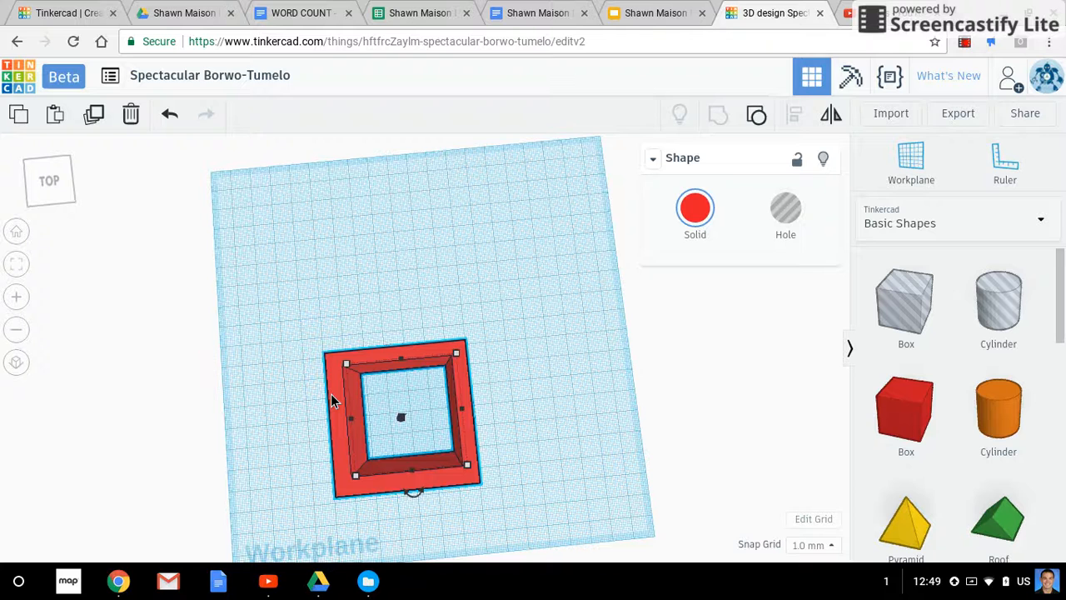
key("ctrl+v")
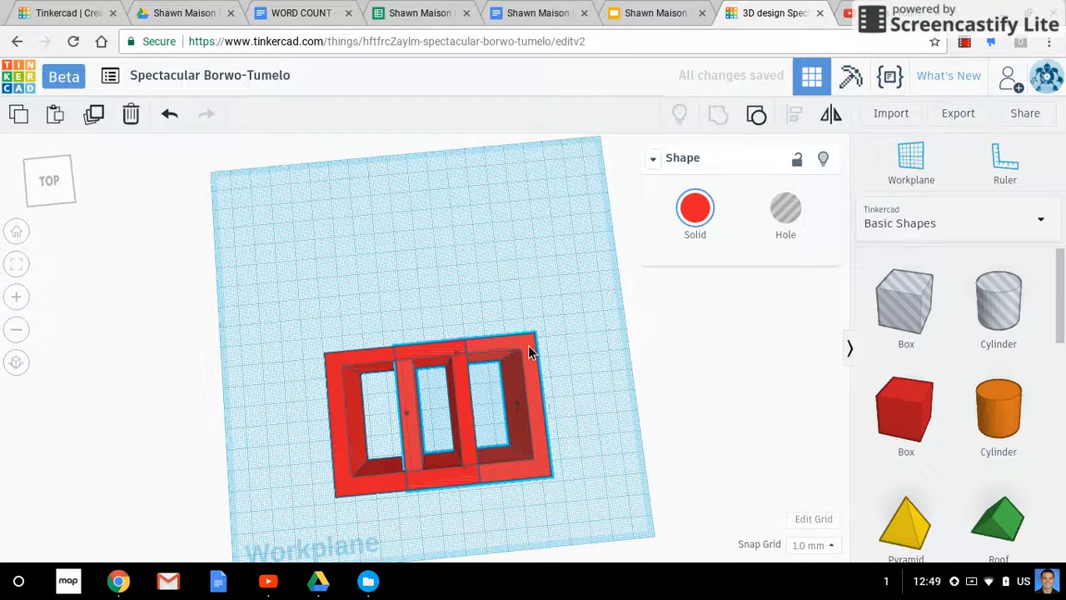
left_click_drag(530, 343, 584, 341)
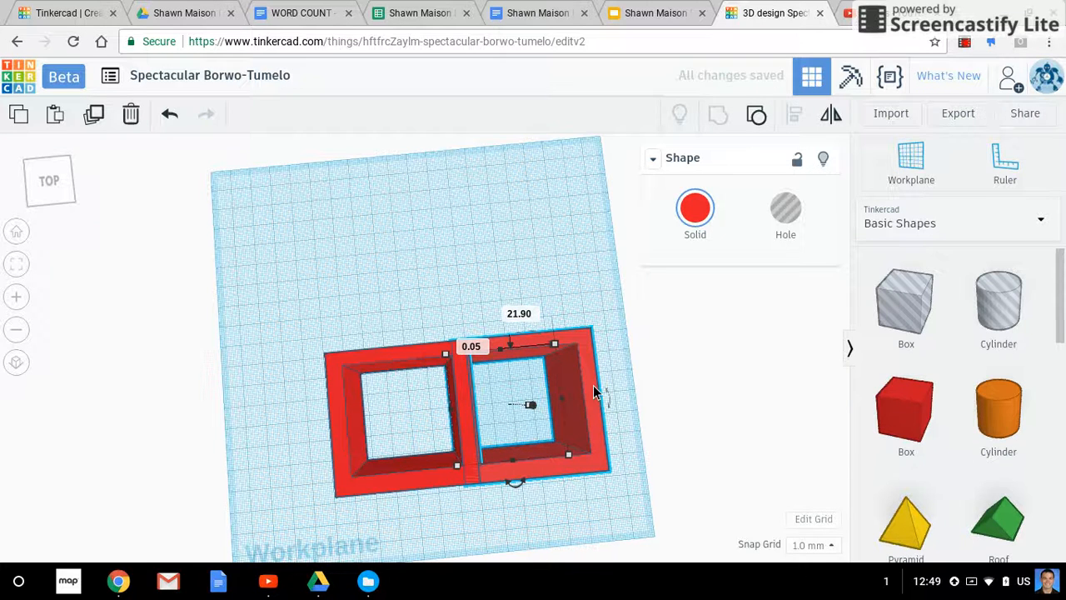
left_click_drag(563, 404, 624, 382)
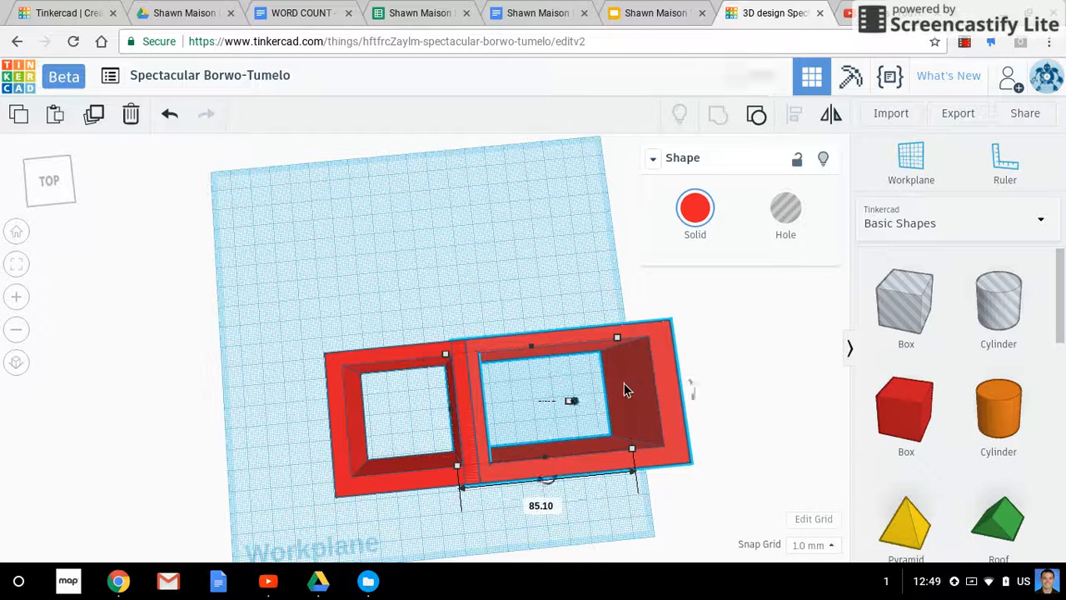
left_click(704, 400)
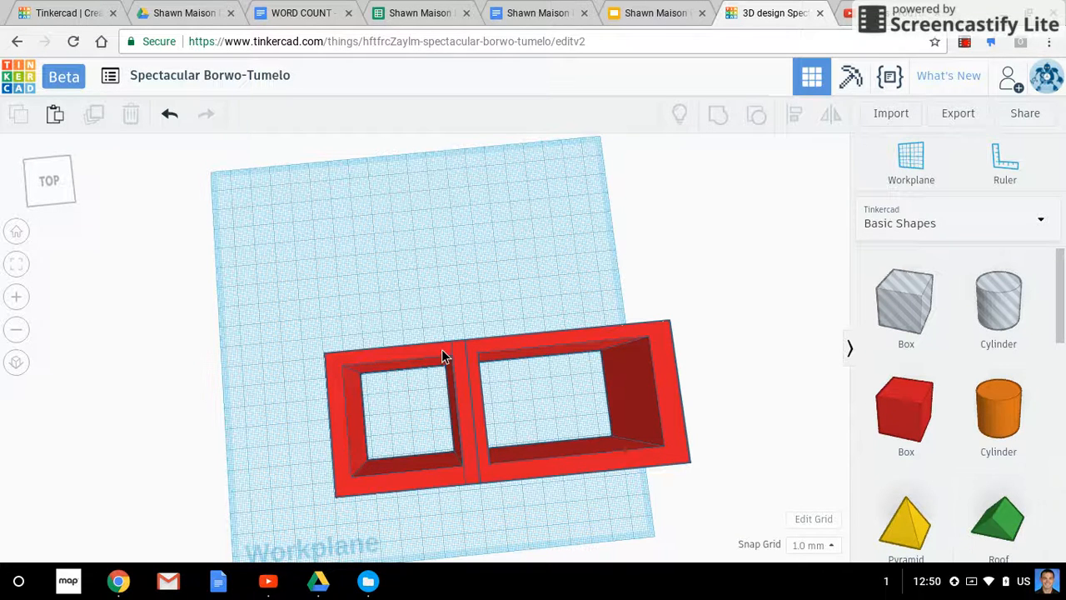
Step: Group the two hollow boxes into one shape and move it about 63 mm toward the rear and 30 mm left on the workplane
left_click_drag(300, 317, 766, 531)
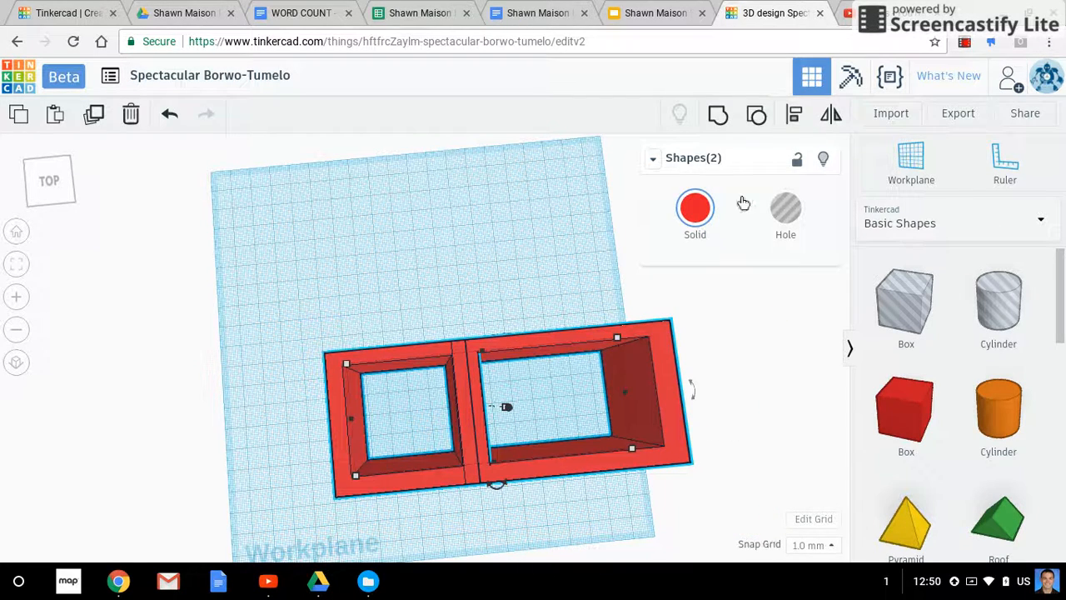
left_click(716, 120)
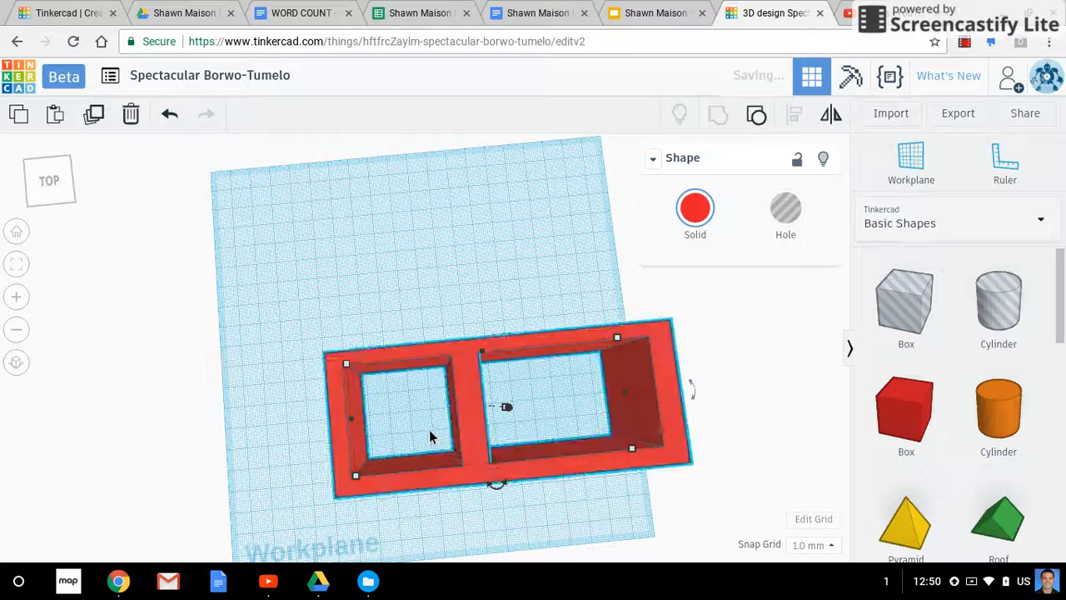
left_click_drag(425, 410, 381, 376)
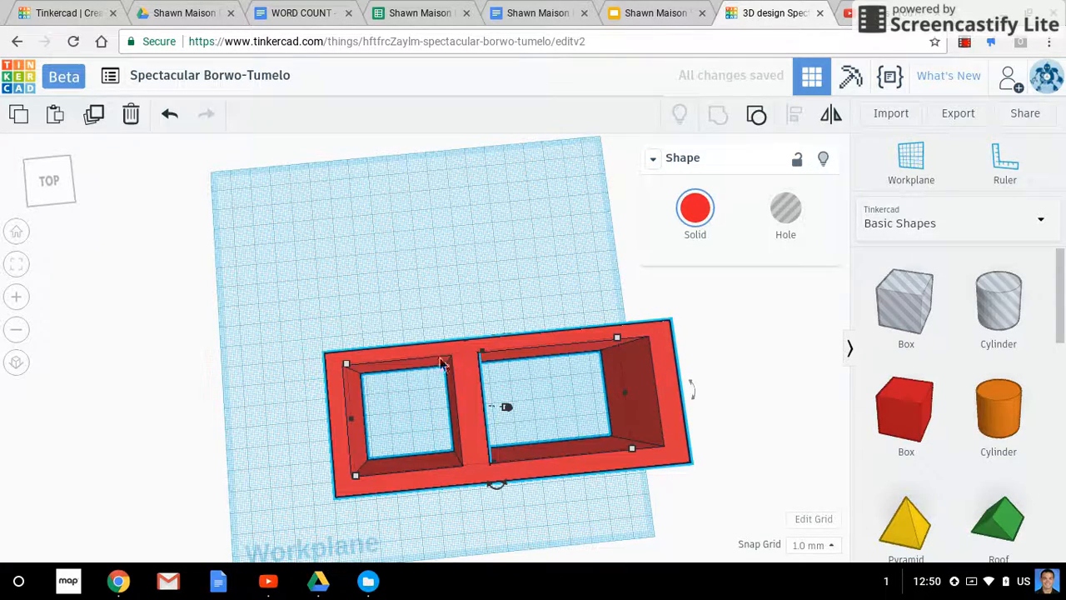
left_click_drag(468, 373, 380, 220)
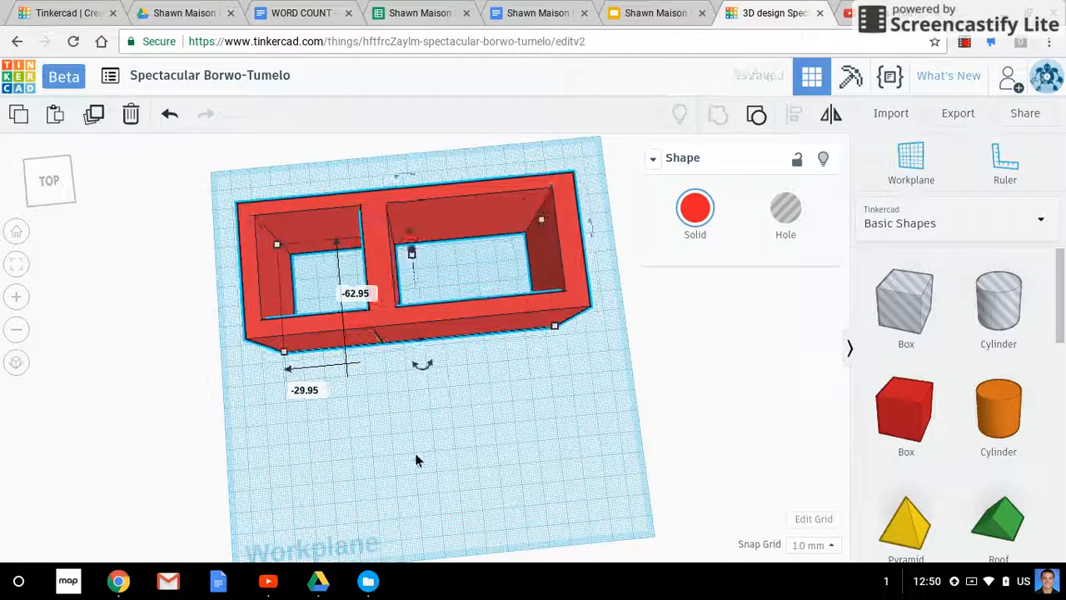
left_click(415, 460)
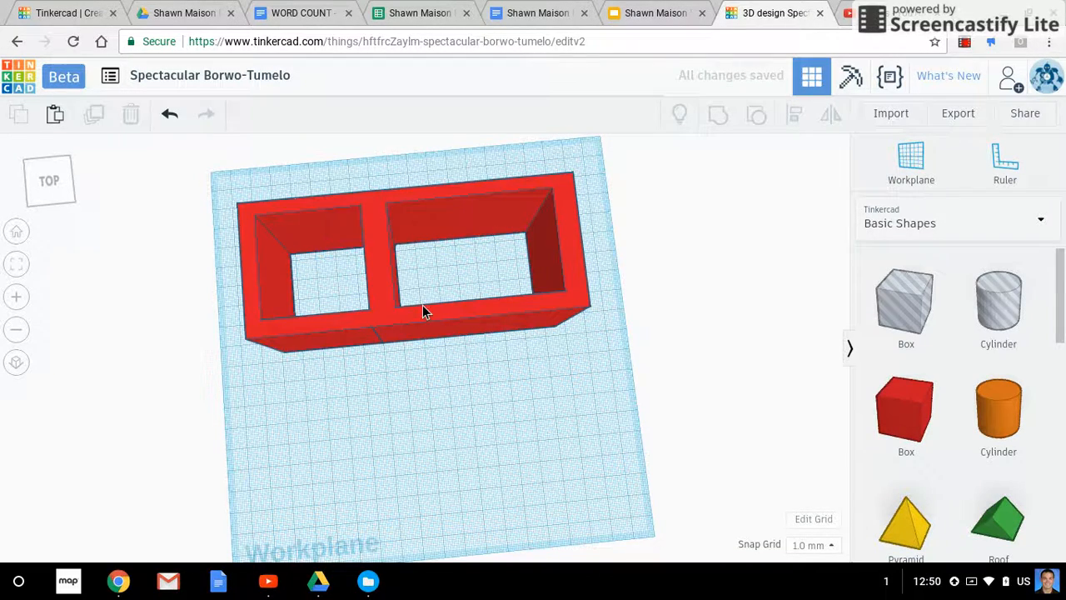
Step: Copy the two-compartment frame, set the copy against the original's front wall, and rotate it half a turn so its compartments are reversed
left_click(373, 238)
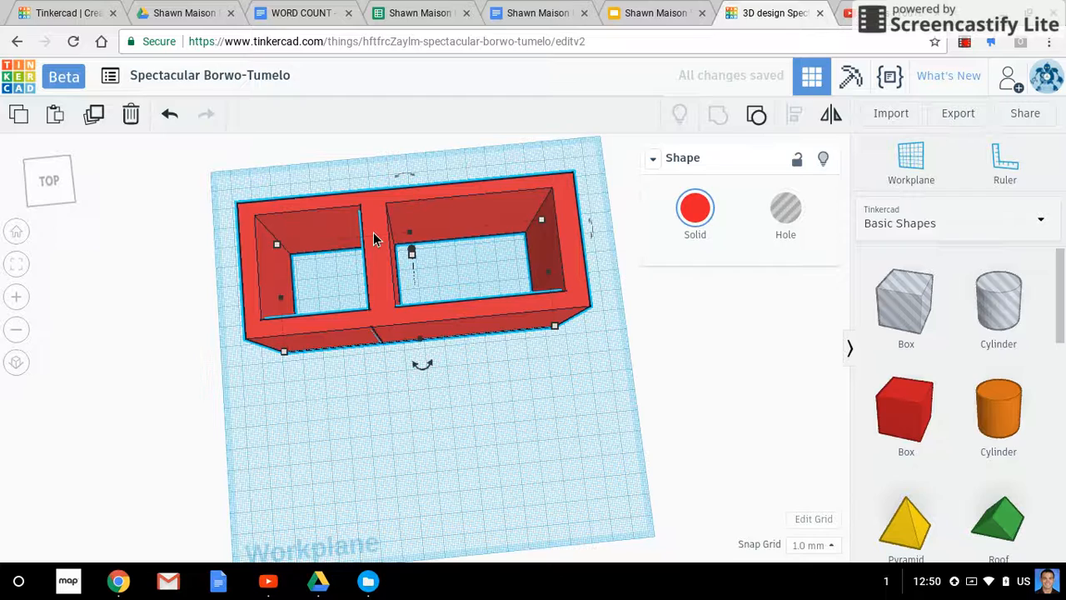
key("ctrl+v")
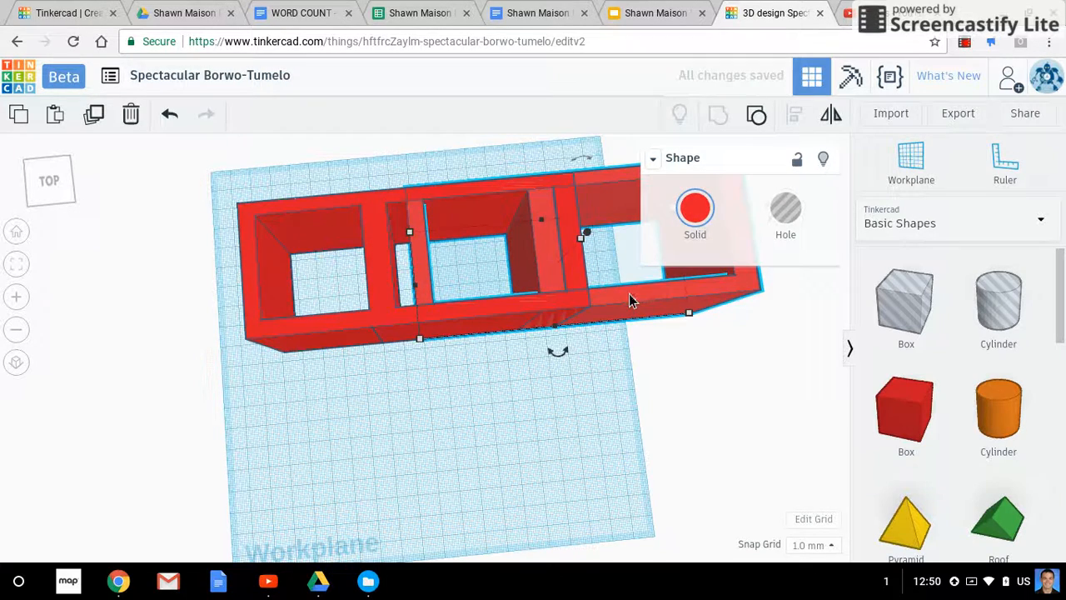
left_click_drag(629, 294, 472, 434)
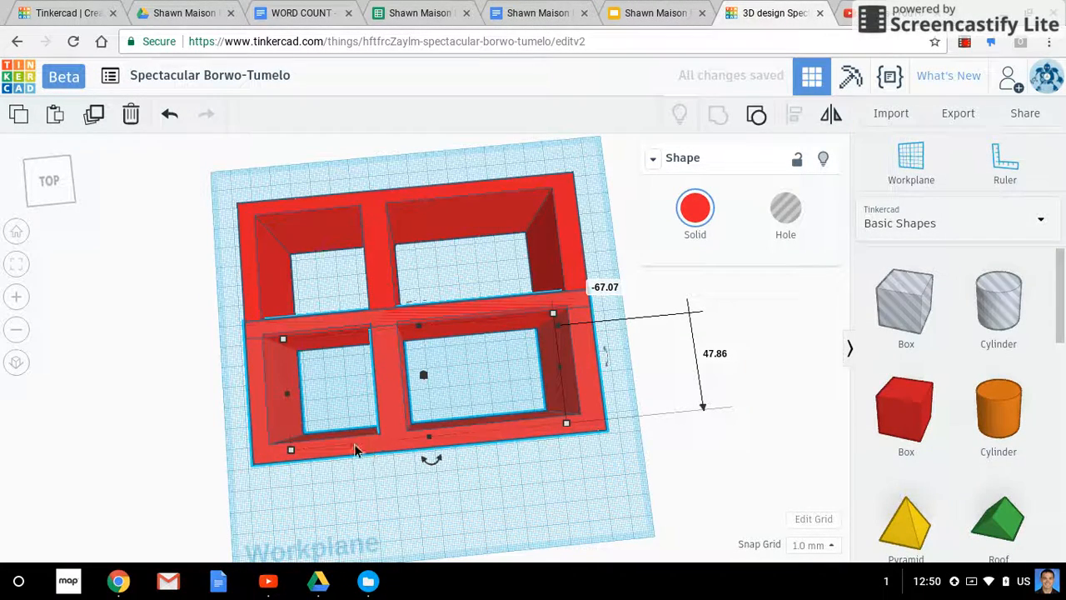
mouse_move(429, 461)
left_click_drag(429, 465, 368, 350)
left_click(447, 177)
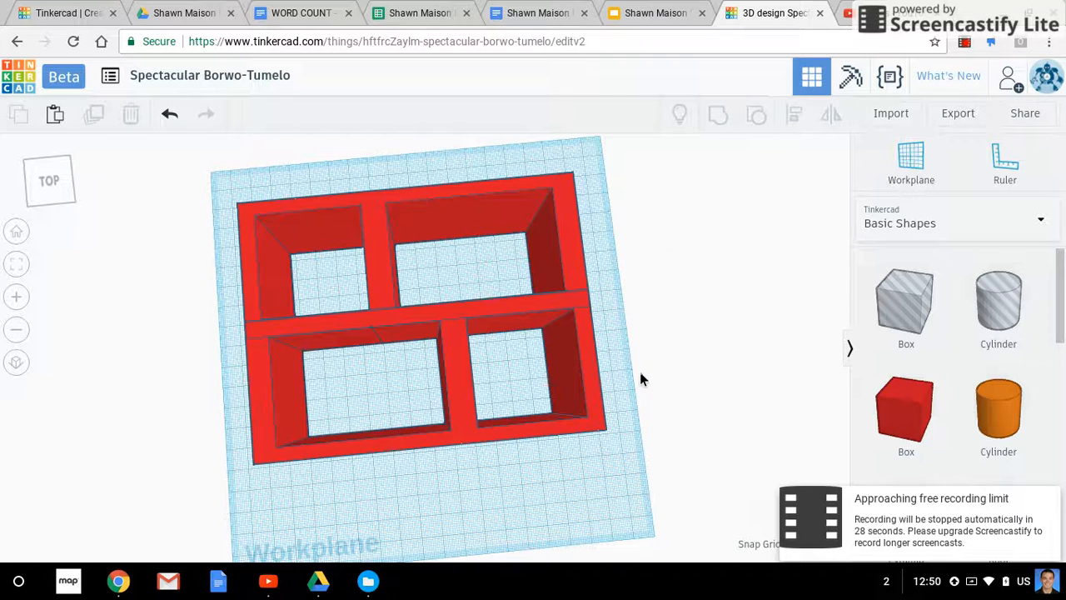
Step: Group the front and rear two-compartment frames into one shape, and ungroup them again
left_click_drag(616, 410, 173, 175)
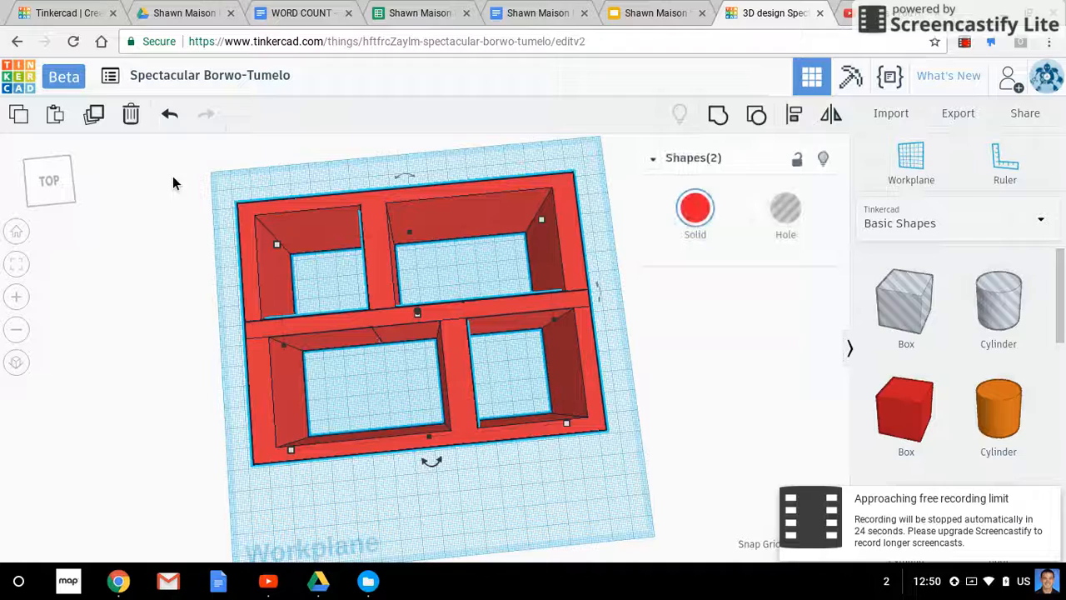
left_click(737, 114)
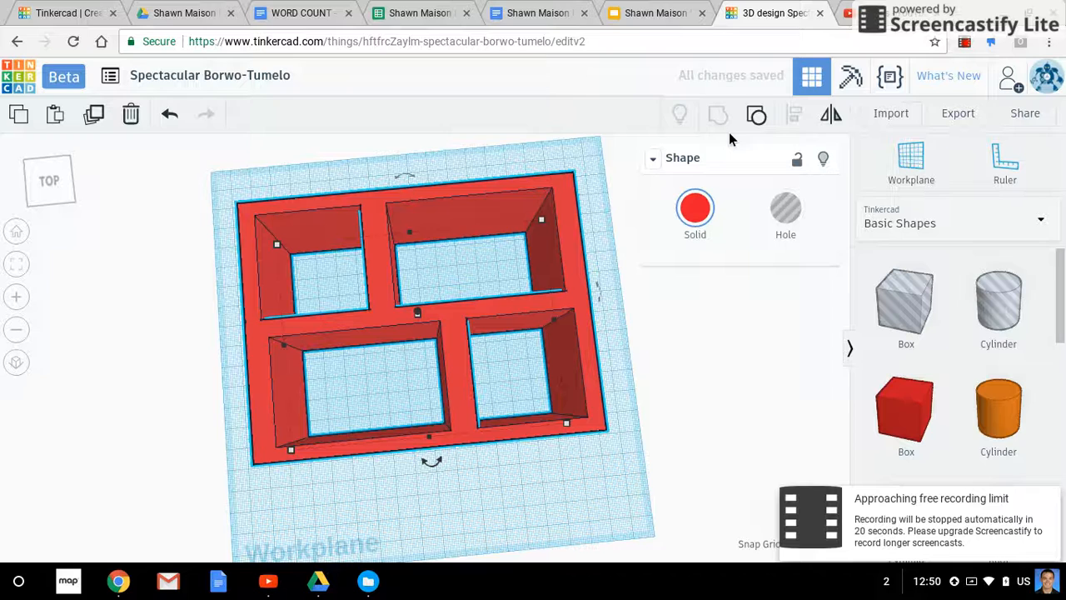
left_click(755, 121)
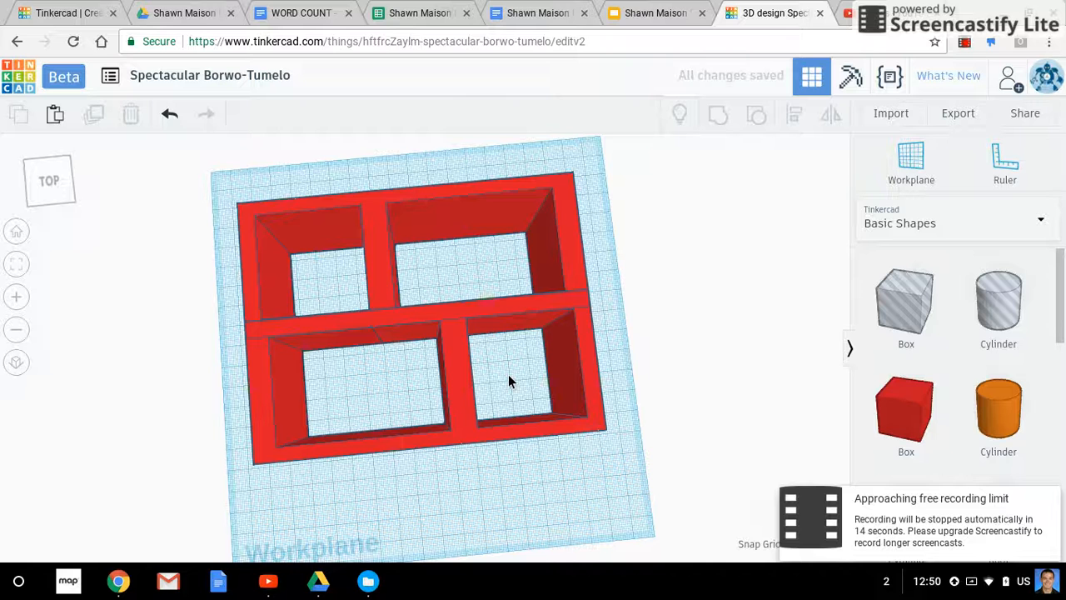
left_click(875, 530)
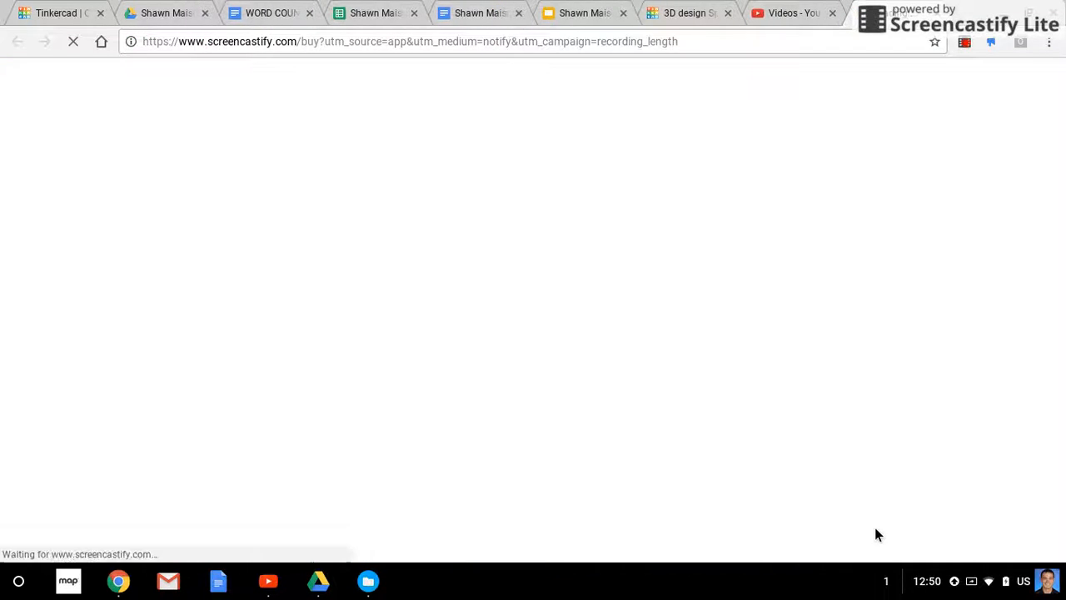
left_click(965, 44)
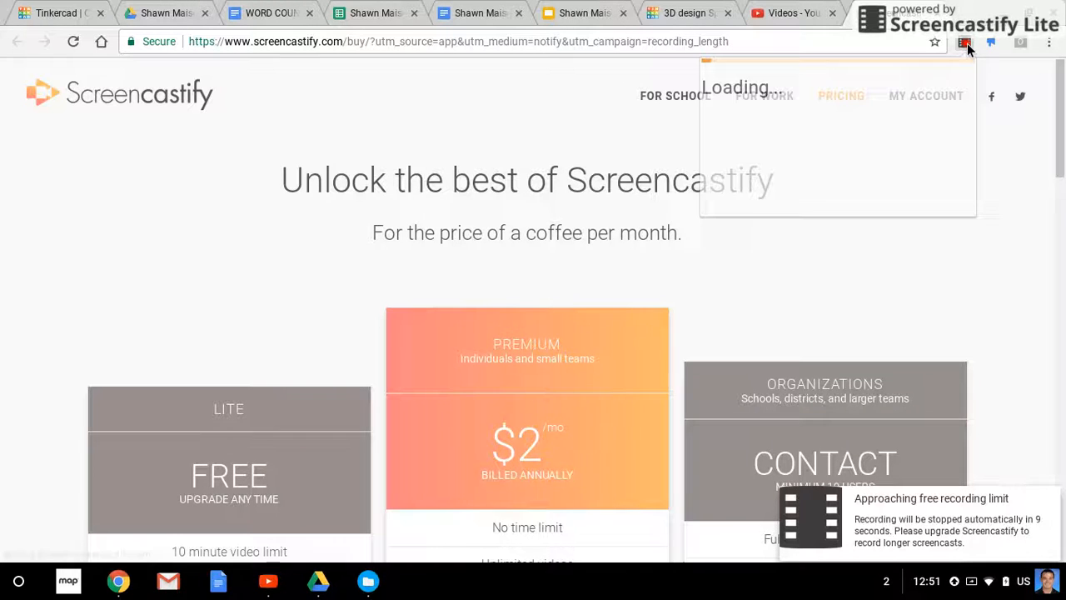